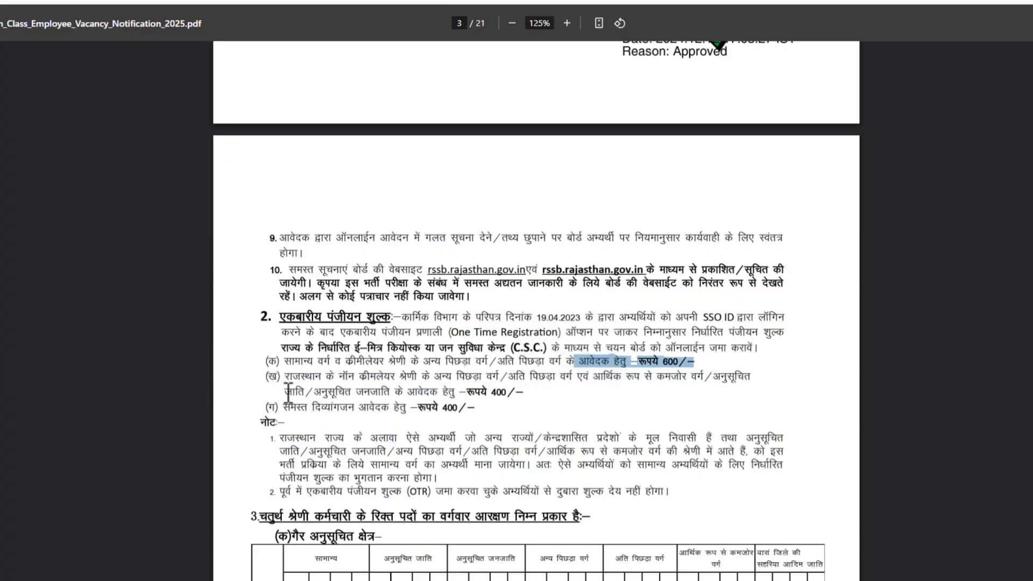
Highlight the fee lines for reserved-category and disabled applicants, and look over the category-wise vacancy tables in the notification.
left_click_drag(512, 413, 448, 408)
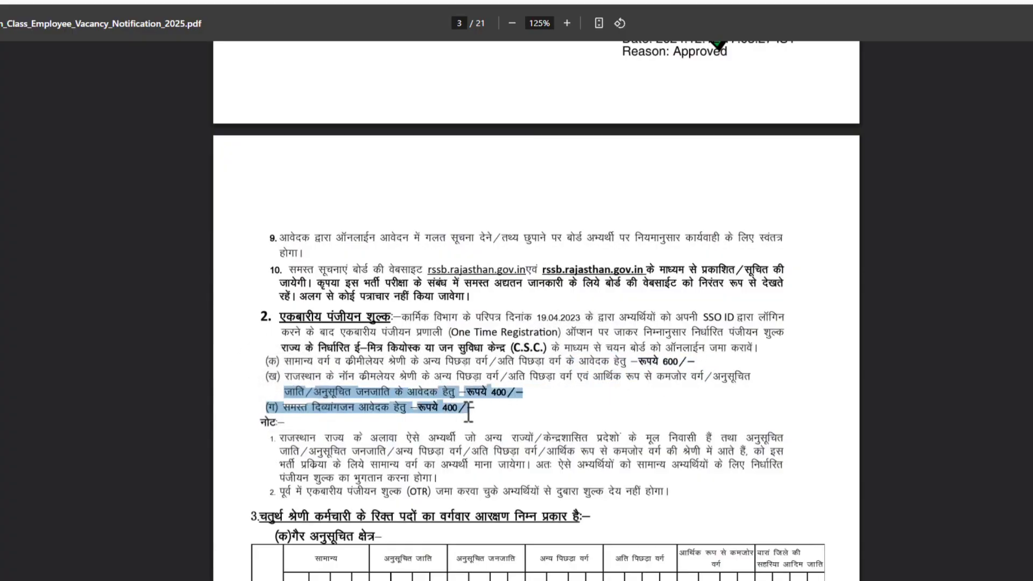
scroll(482, 413, "down", 5)
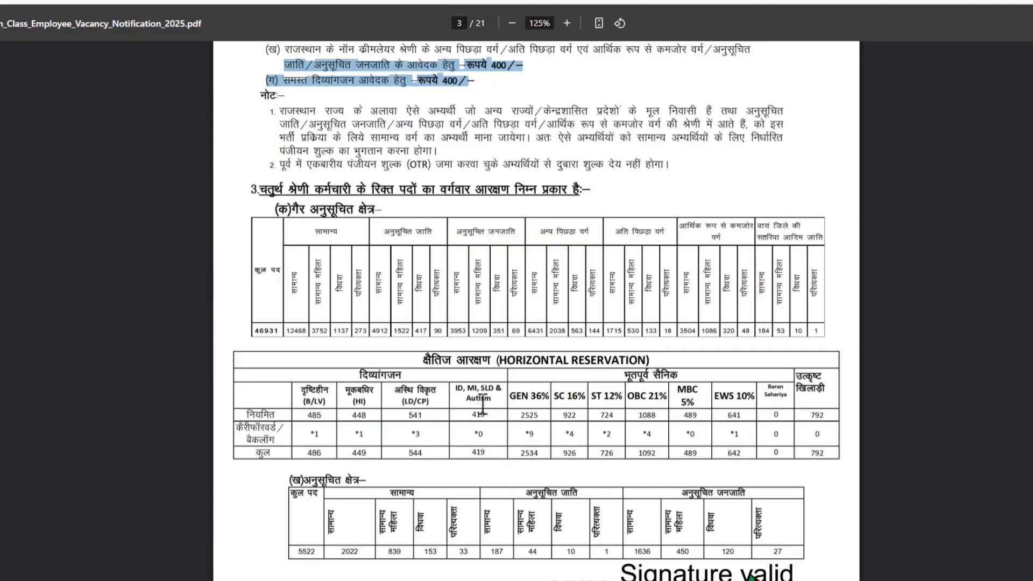
scroll(482, 414, "down", 14)
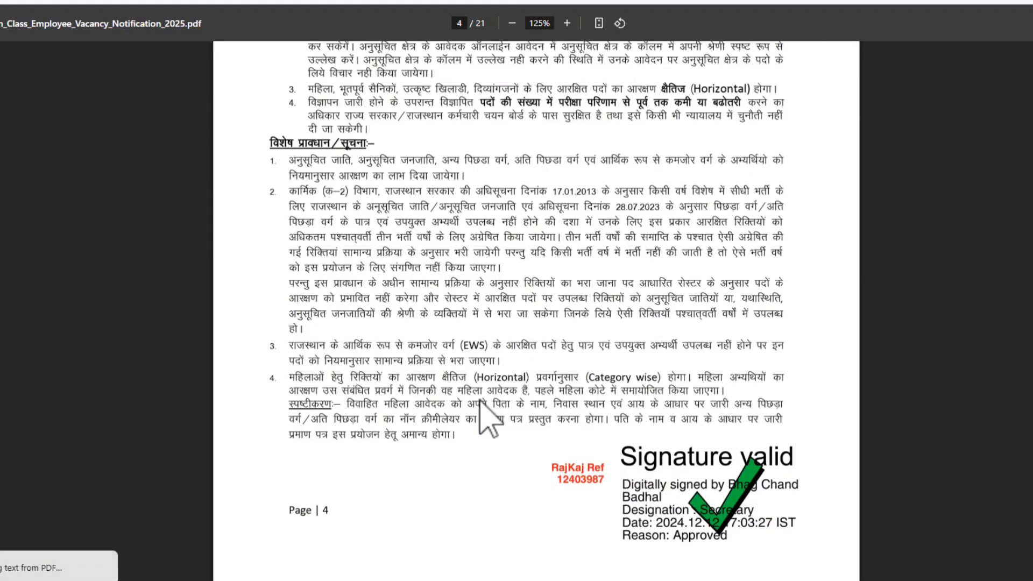
Find the age section on page 10 of the notification and highlight the age limits and the age calculation date.
scroll(488, 422, "down", 20)
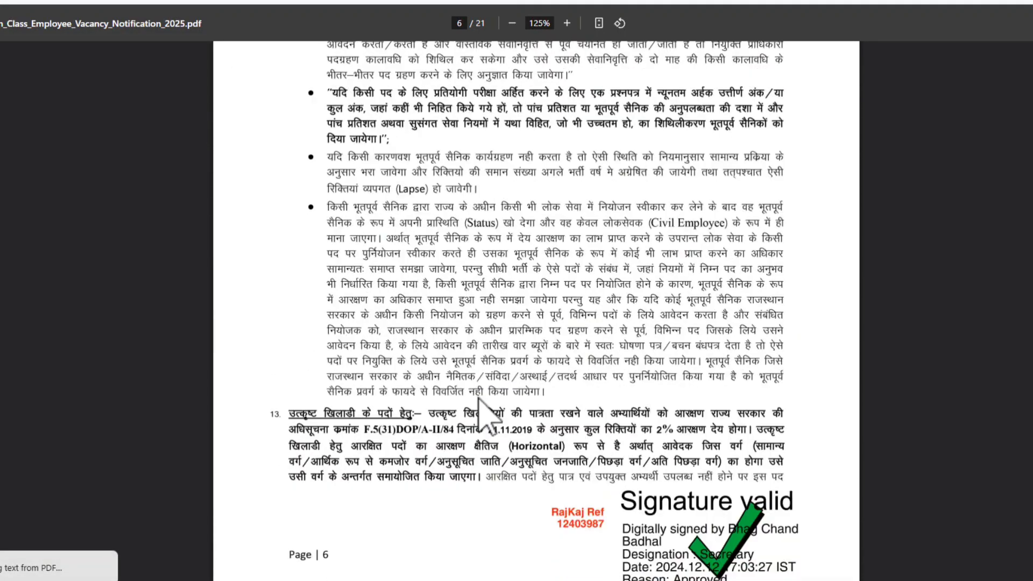
scroll(488, 416, "down", 20)
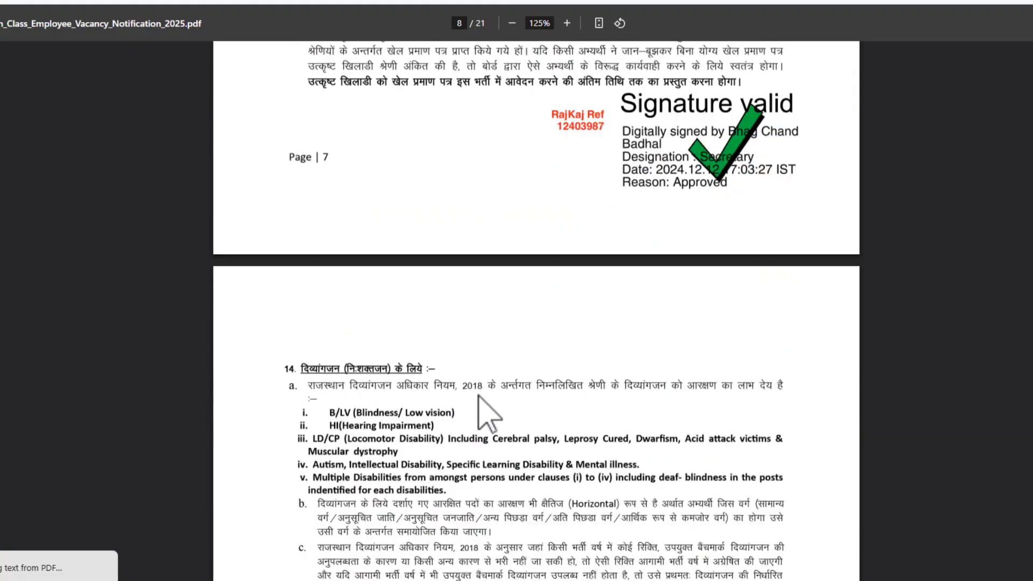
scroll(478, 396, "down", 6)
scroll(487, 409, "down", 18)
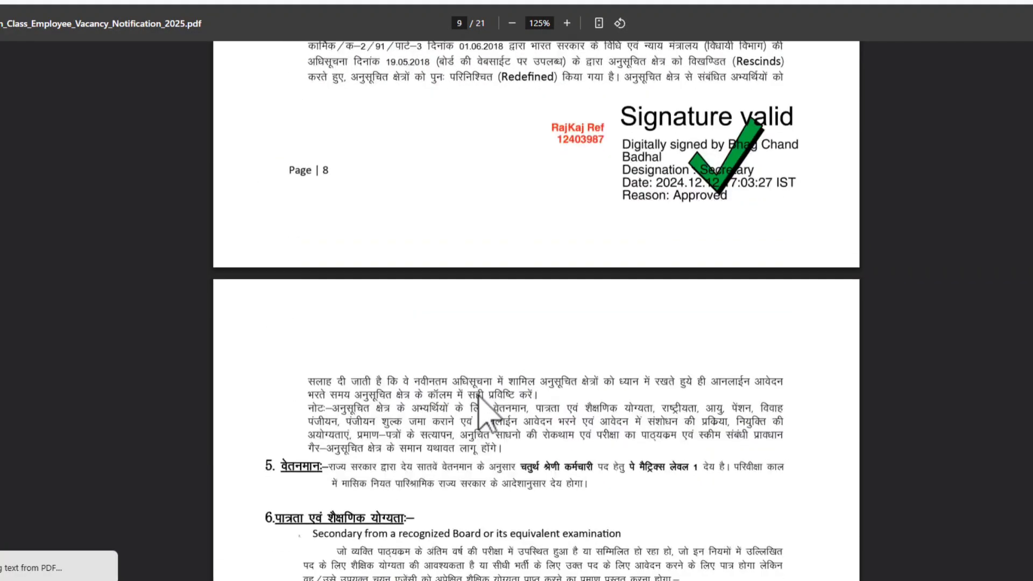
scroll(461, 369, "down", 5)
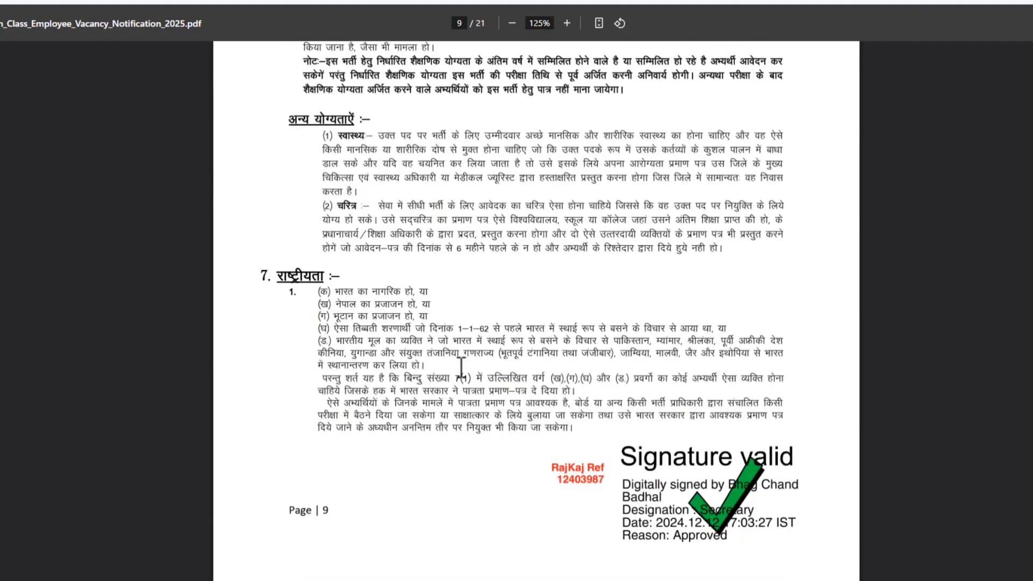
scroll(461, 369, "down", 12)
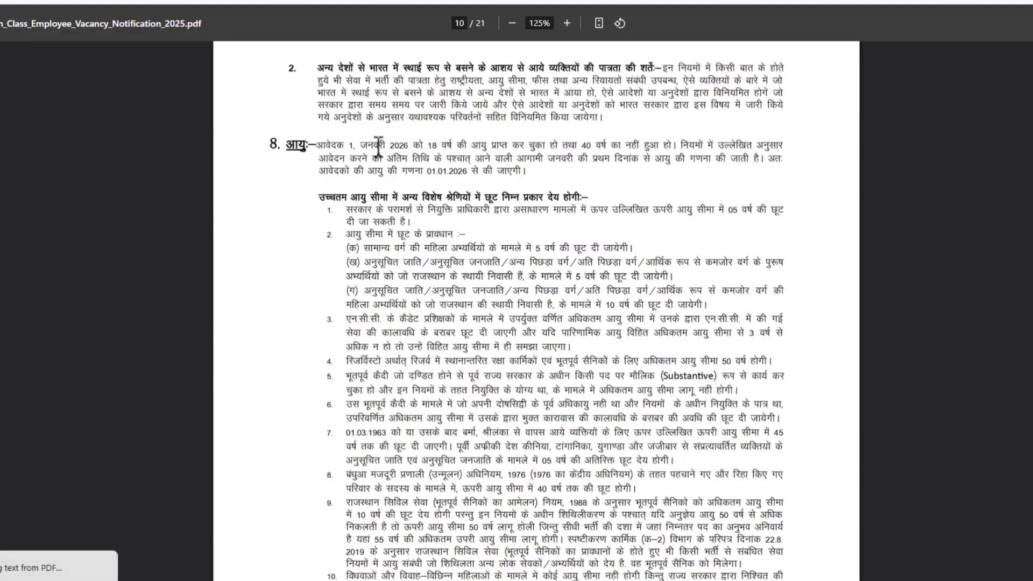
left_click_drag(412, 143, 677, 146)
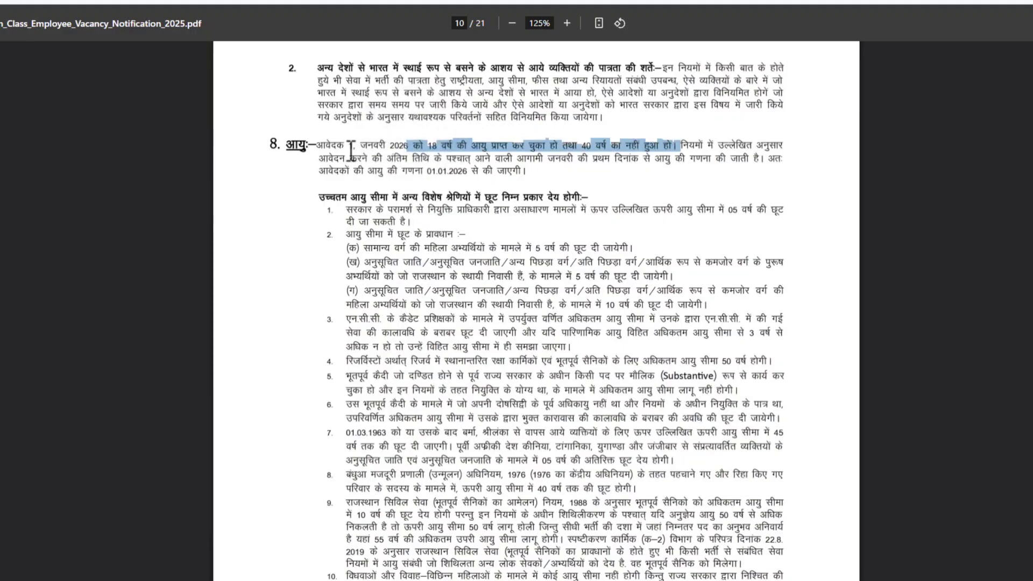
left_click_drag(418, 173, 530, 175)
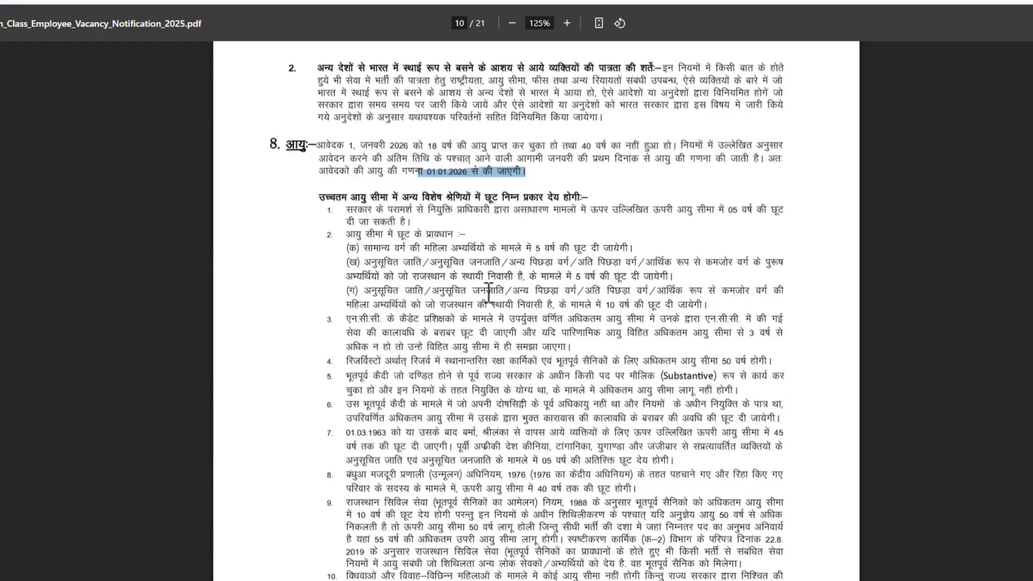
Find the photo upload guidelines on page 13 and highlight the rules on photo age, self-made photos, background and face coverage.
scroll(440, 444, "down", 15)
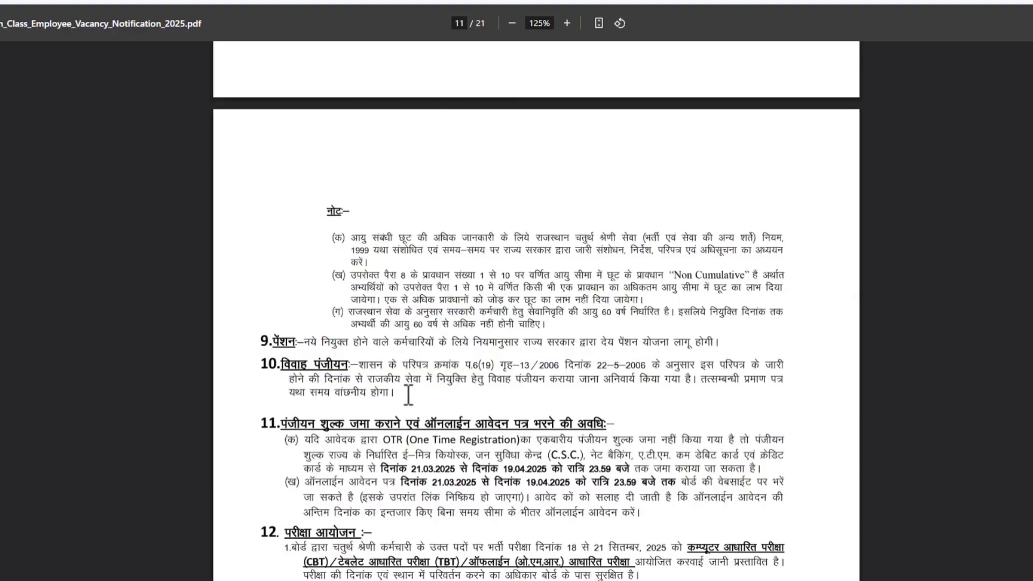
scroll(417, 372, "down", 20)
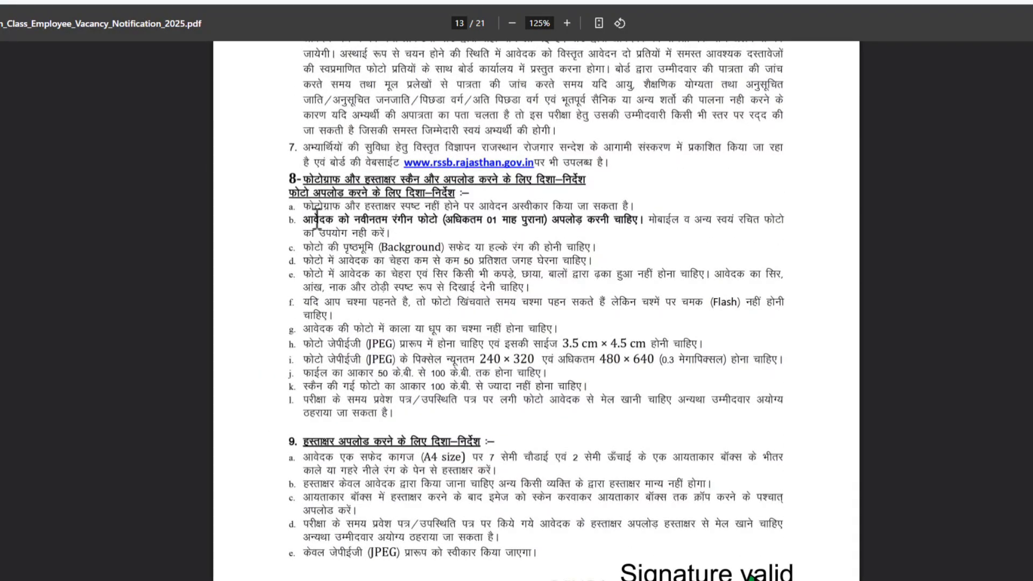
left_click_drag(302, 220, 648, 225)
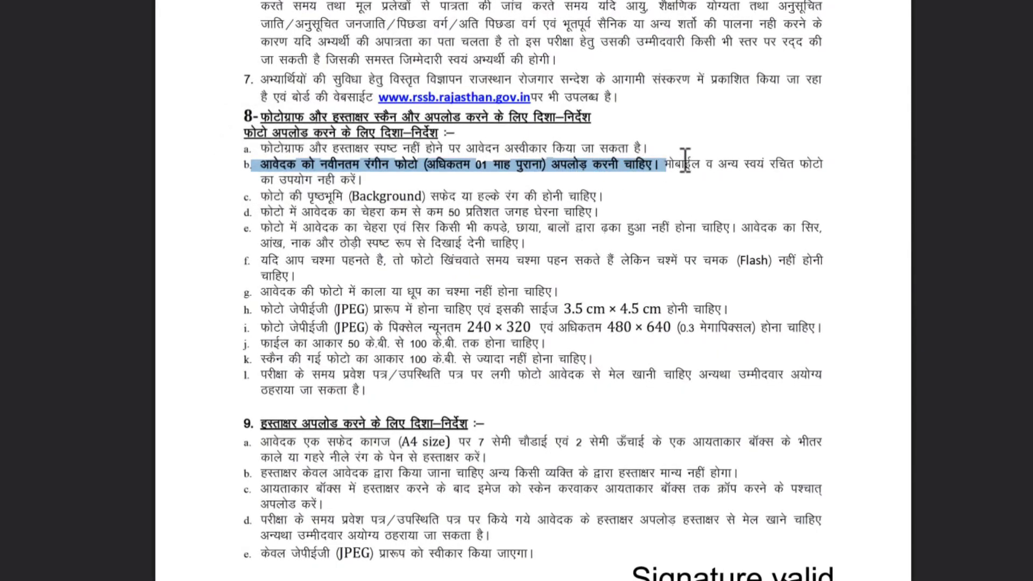
left_click_drag(664, 163, 364, 186)
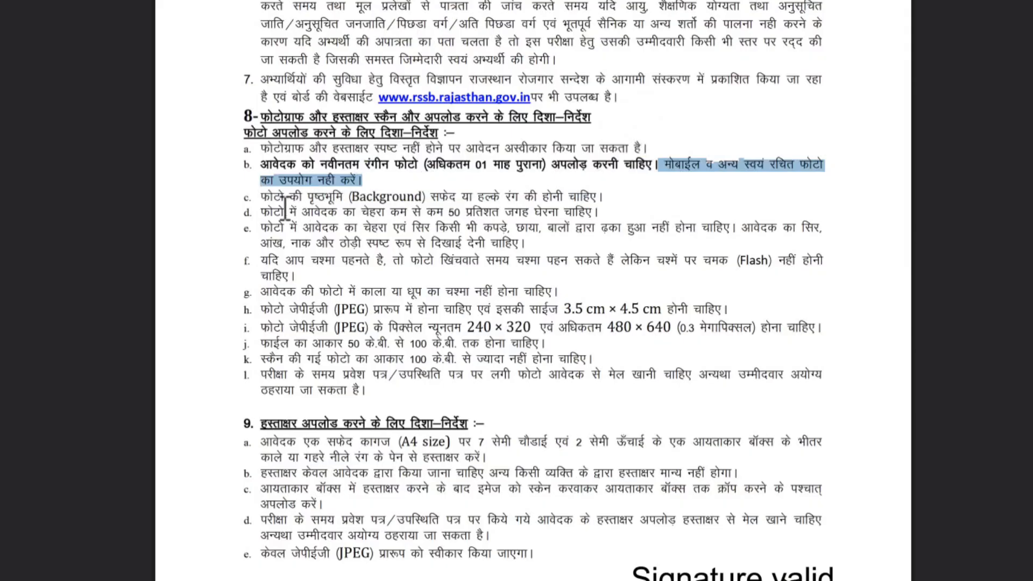
left_click_drag(261, 197, 614, 192)
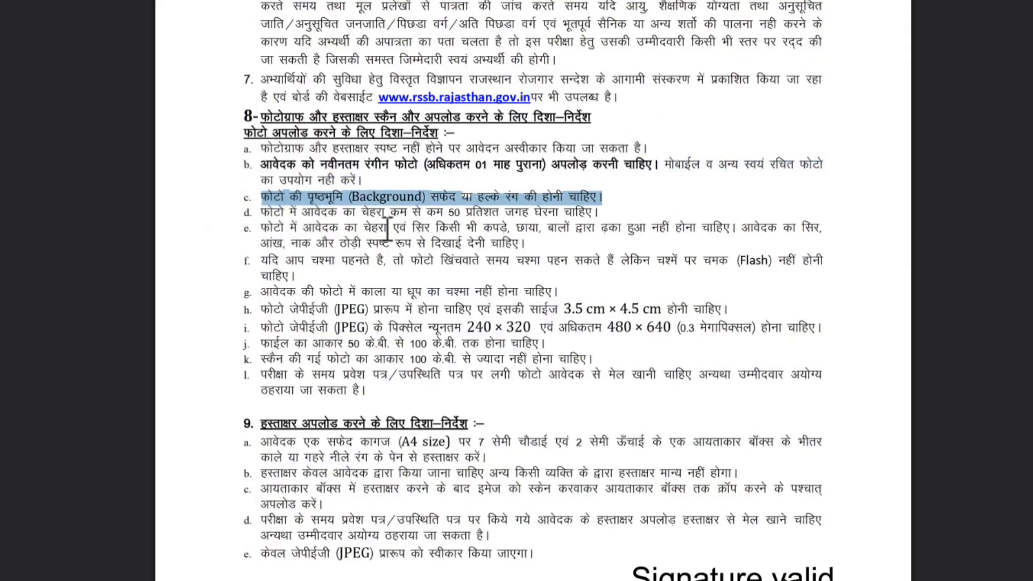
left_click_drag(364, 215, 593, 219)
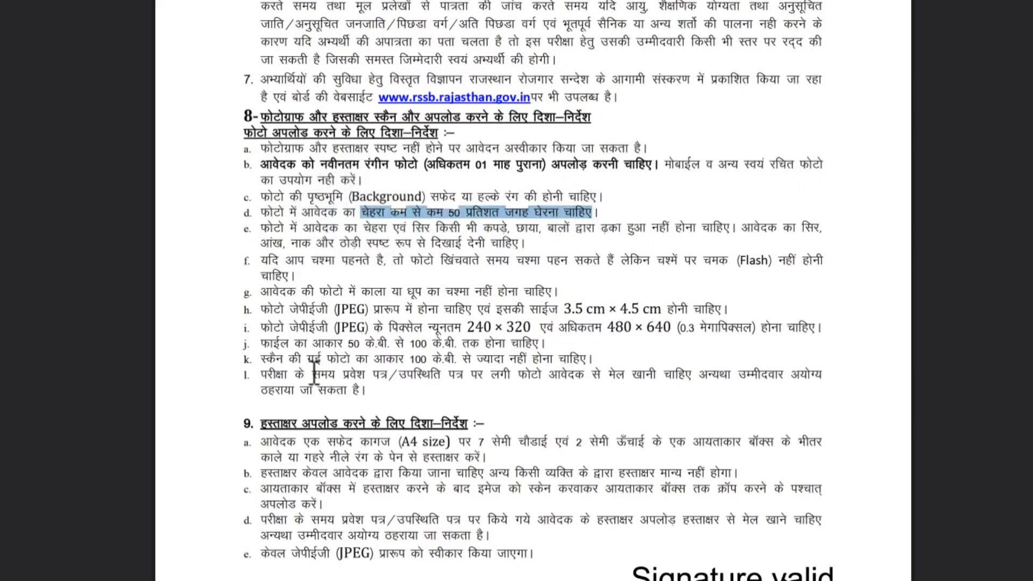
Review the signature upload guidelines in section 9, highlighting the pen colour and signing rules.
scroll(292, 401, "down", 3)
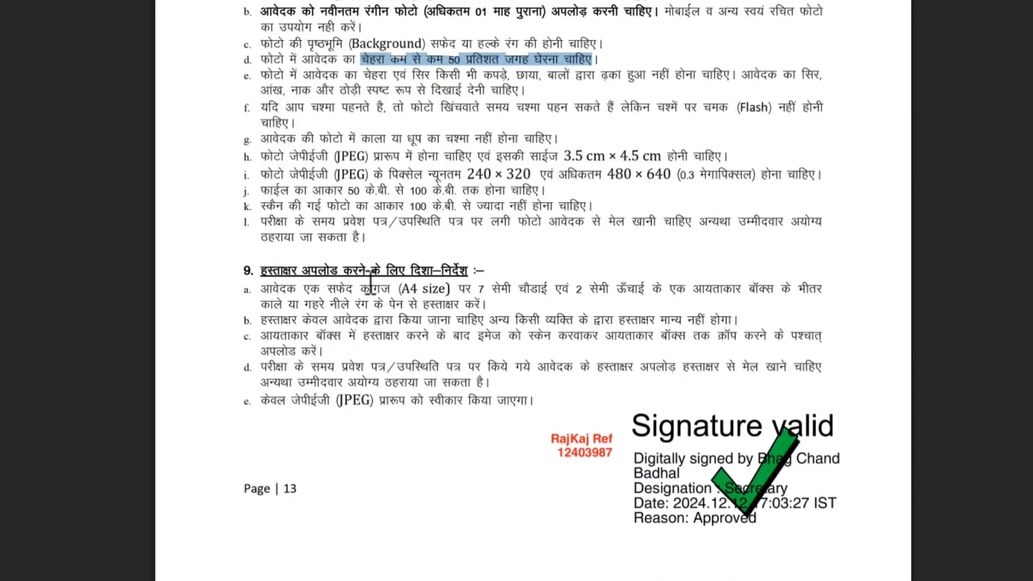
left_click_drag(276, 307, 479, 337)
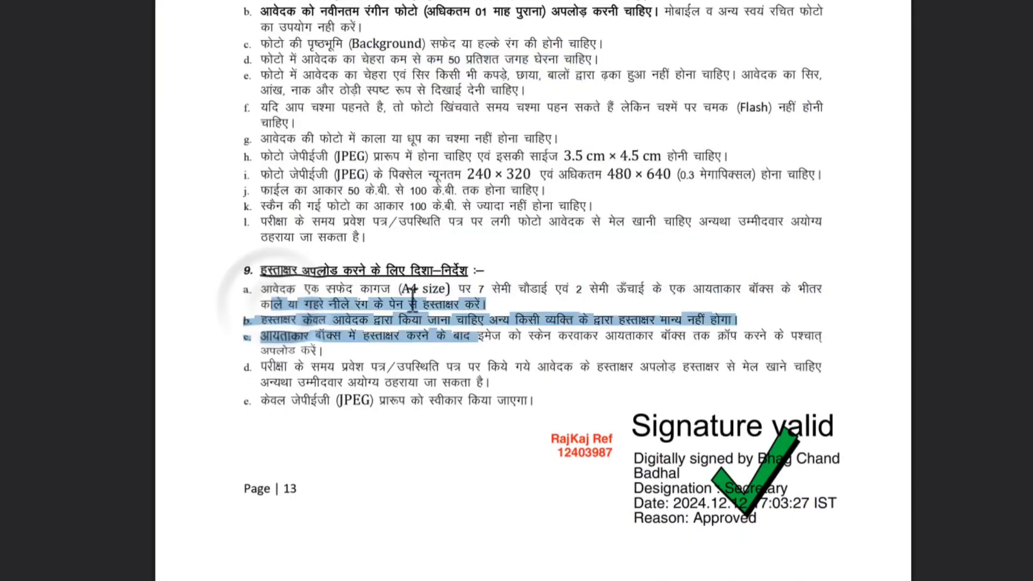
left_click(370, 297)
scroll(309, 334, "down", 5)
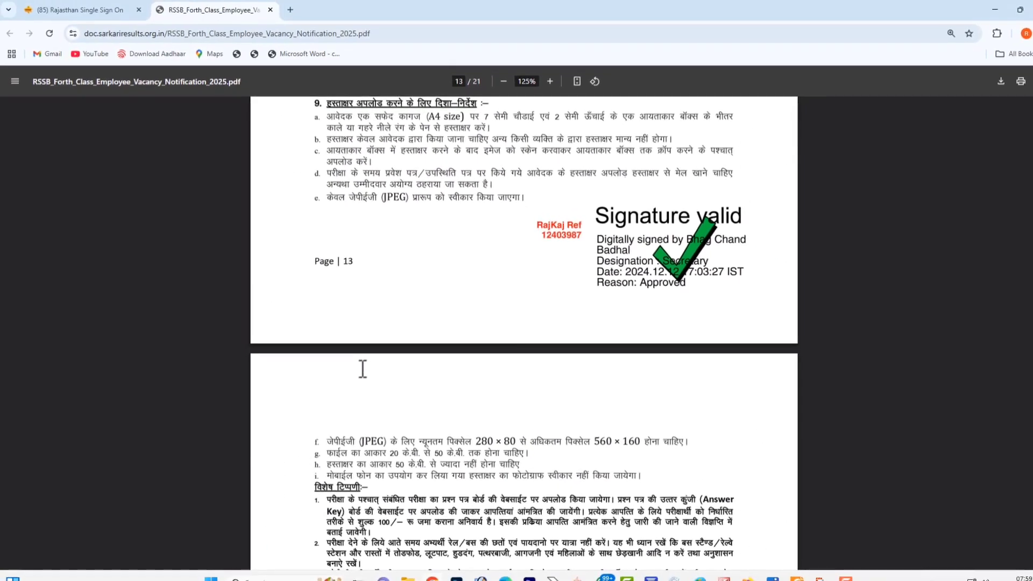
Switch to the Rajasthan Single Sign On page and view the Citizen/Udhyog registration options.
key("ctrl+Tab")
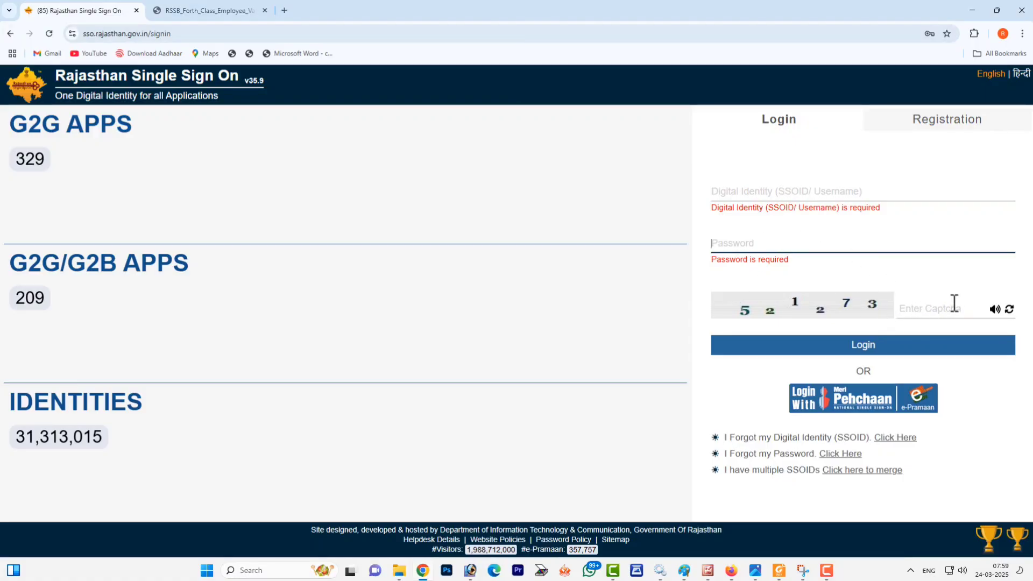
left_click(939, 116)
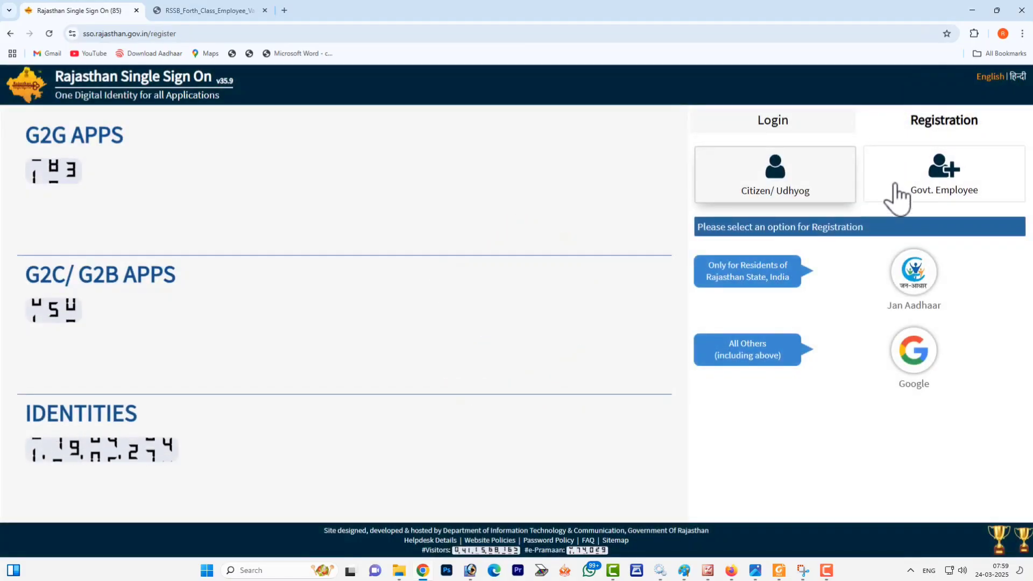
left_click(785, 198)
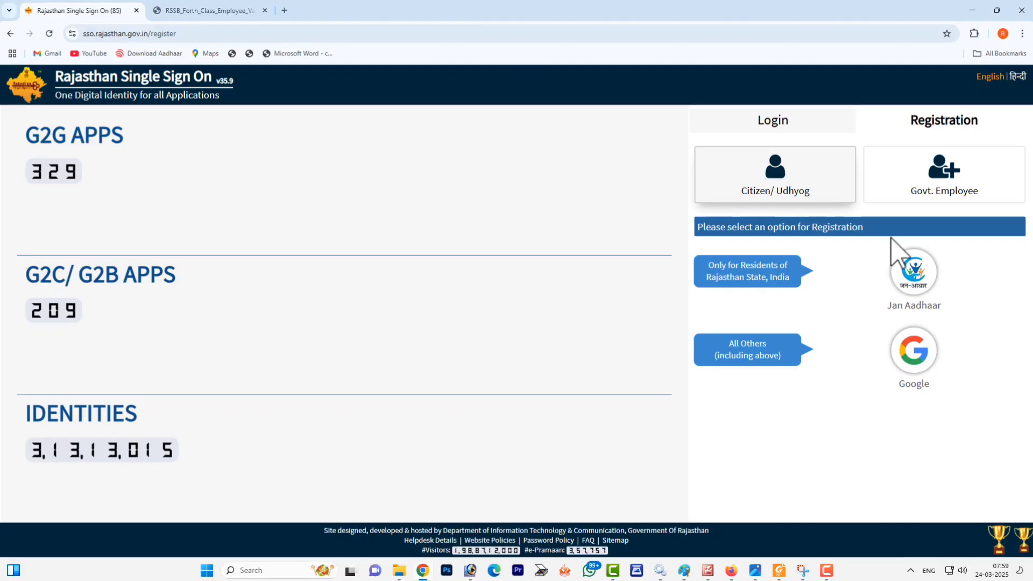
Return to the login form and sign in to Rajasthan Single Sign On with the SSO ID, account password and captcha.
left_click(758, 117)
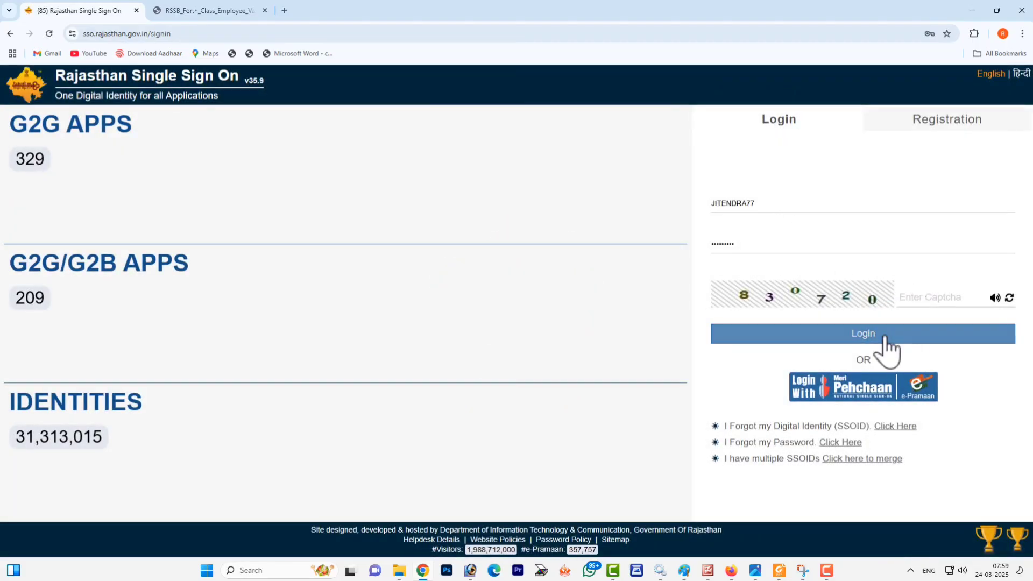
left_click(855, 338)
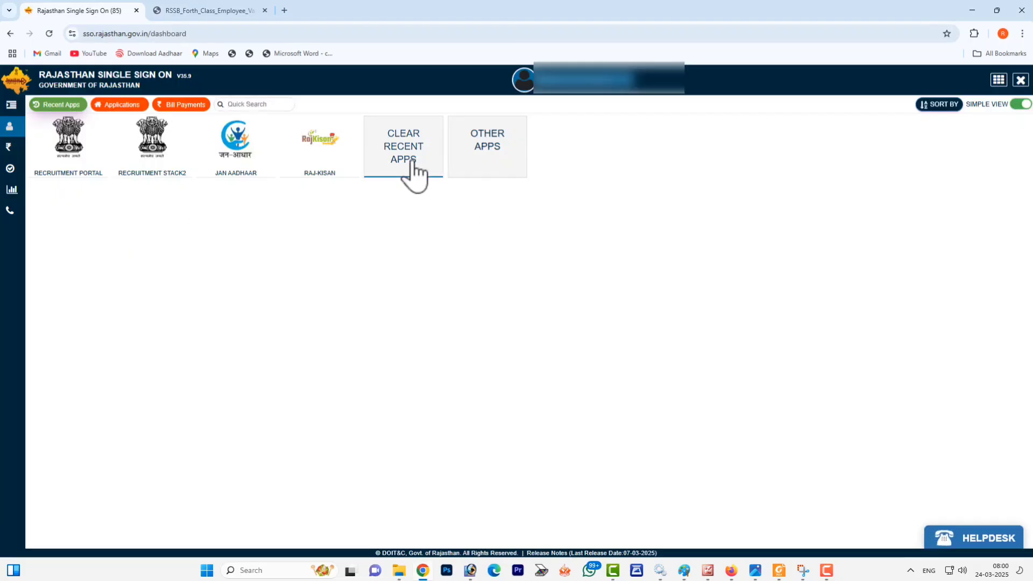
Browse the full list of SSO applications for the Recruitment Portal, and return to the recent apps.
left_click(495, 159)
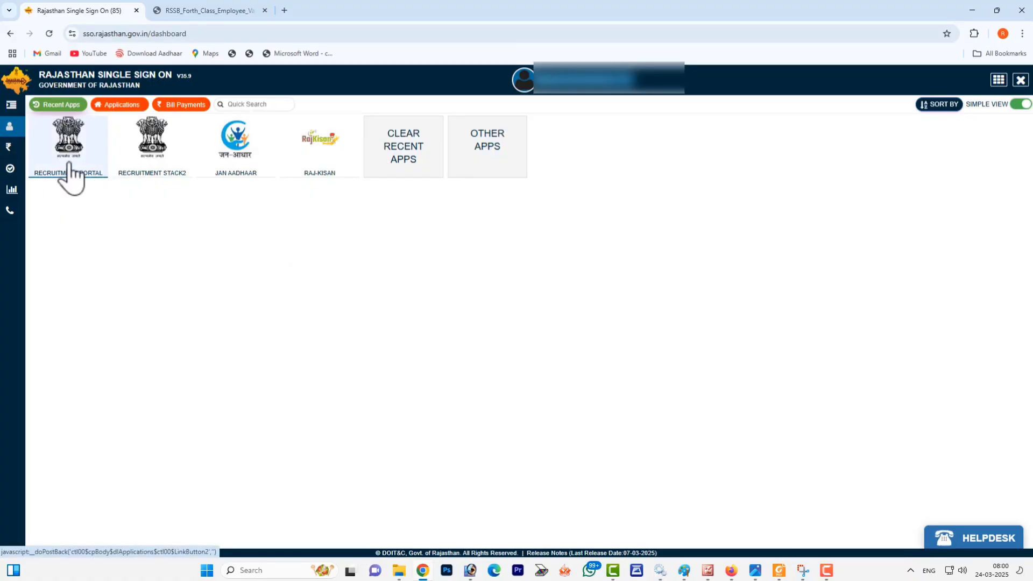
left_click(497, 172)
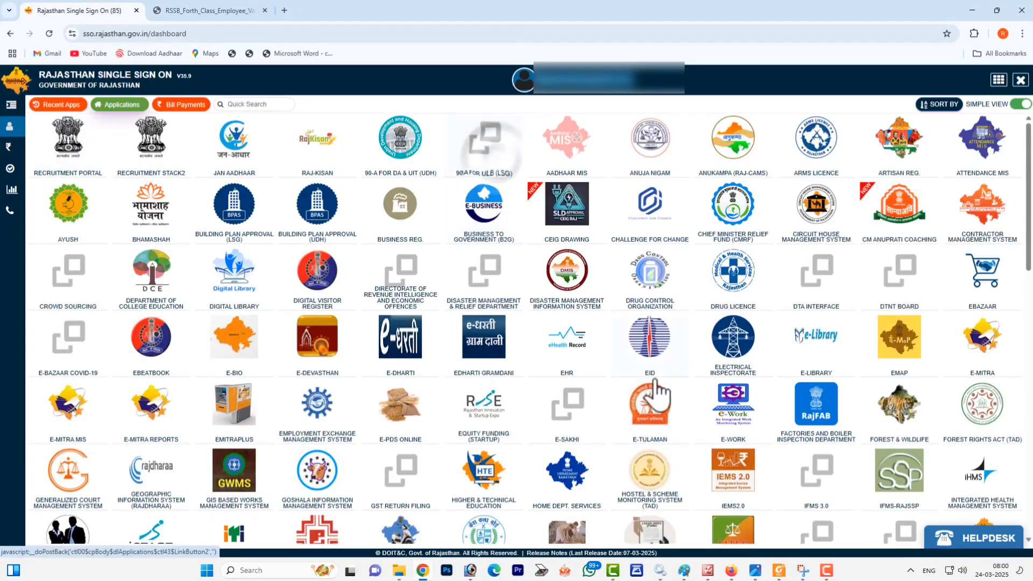
scroll(212, 406, "down", 10)
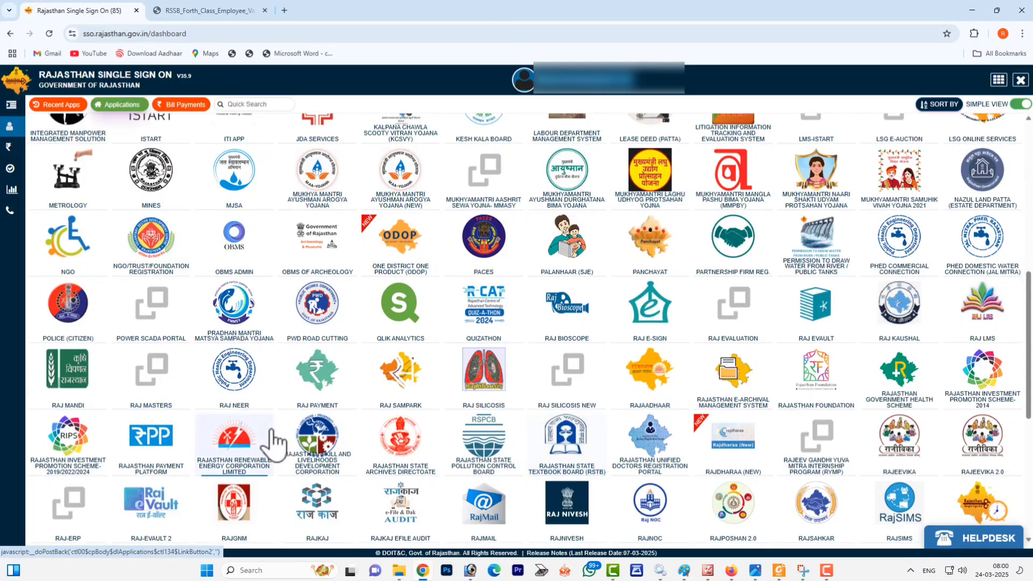
scroll(280, 438, "up", 5)
scroll(32, 382, "up", 3)
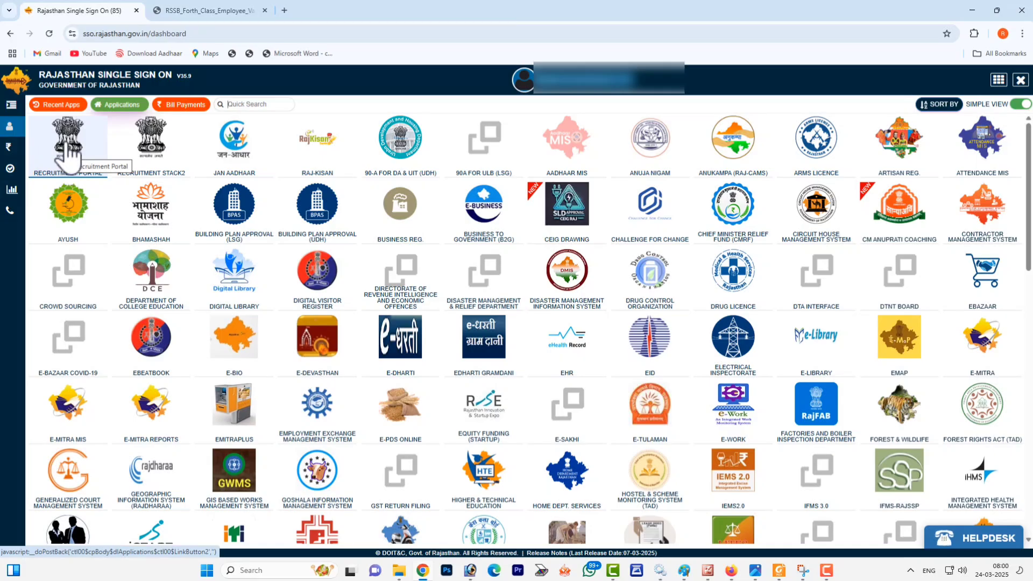
left_click(64, 104)
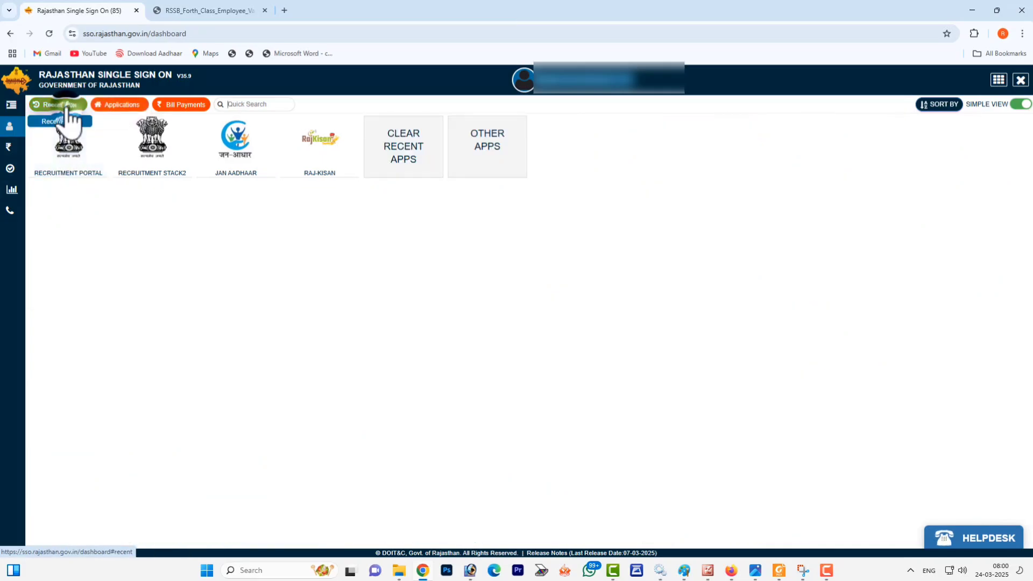
Open the Recruitment Portal, find the Class IV Employee recruitment among the ongoing ones, and open the One Time Registration page.
left_click(411, 157)
scroll(447, 366, "down", 2)
scroll(448, 371, "down", 15)
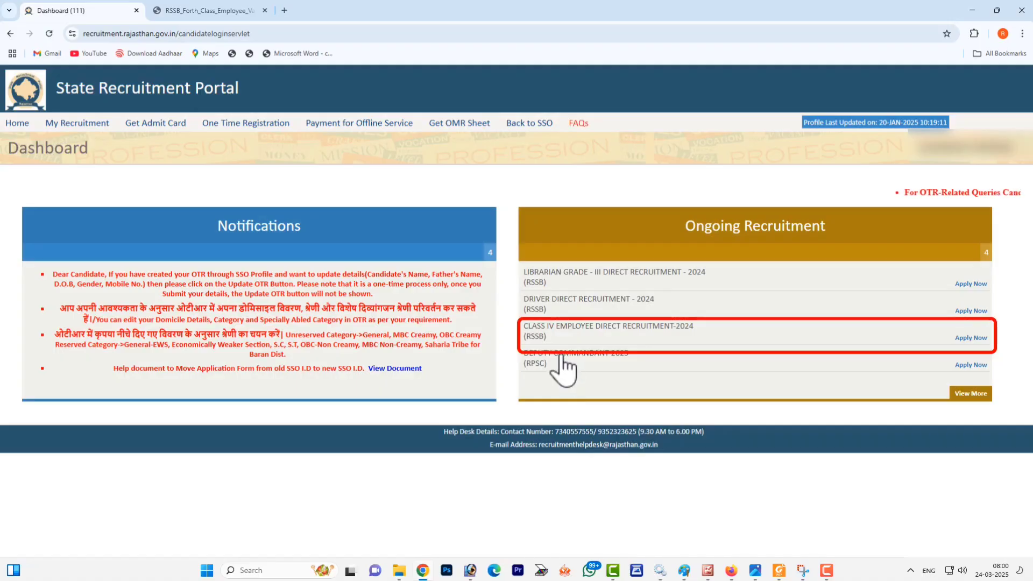
left_click(231, 124)
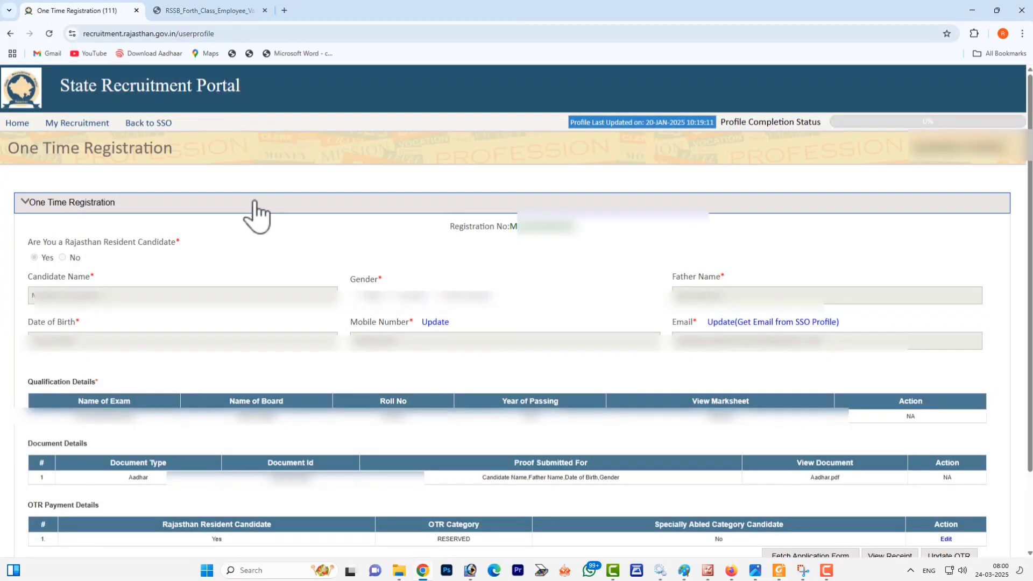
Review the One Time Registration details, from the Rajasthan resident question and candidate name to the email field.
left_click_drag(29, 239, 198, 248)
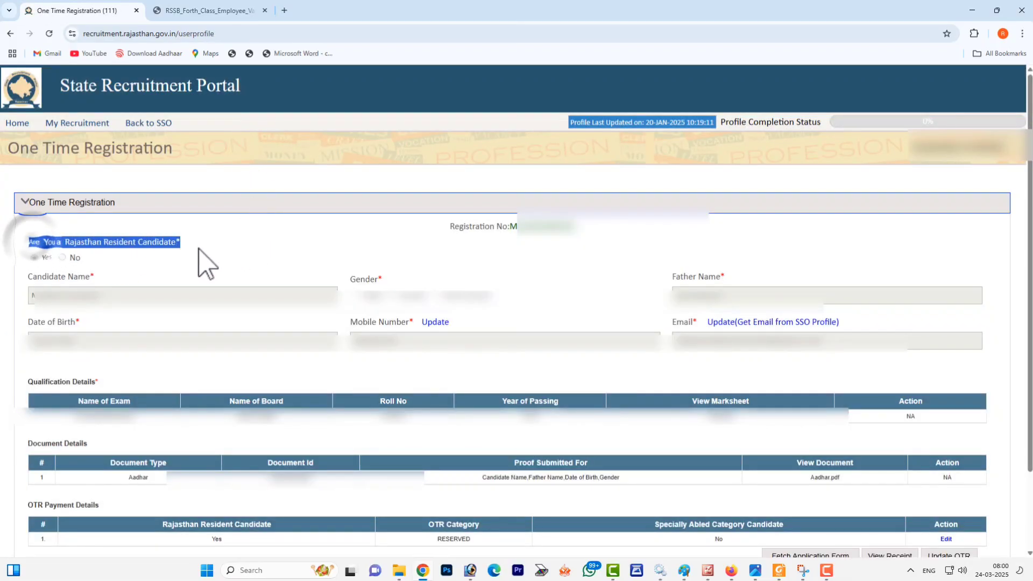
left_click(153, 256)
left_click(34, 257)
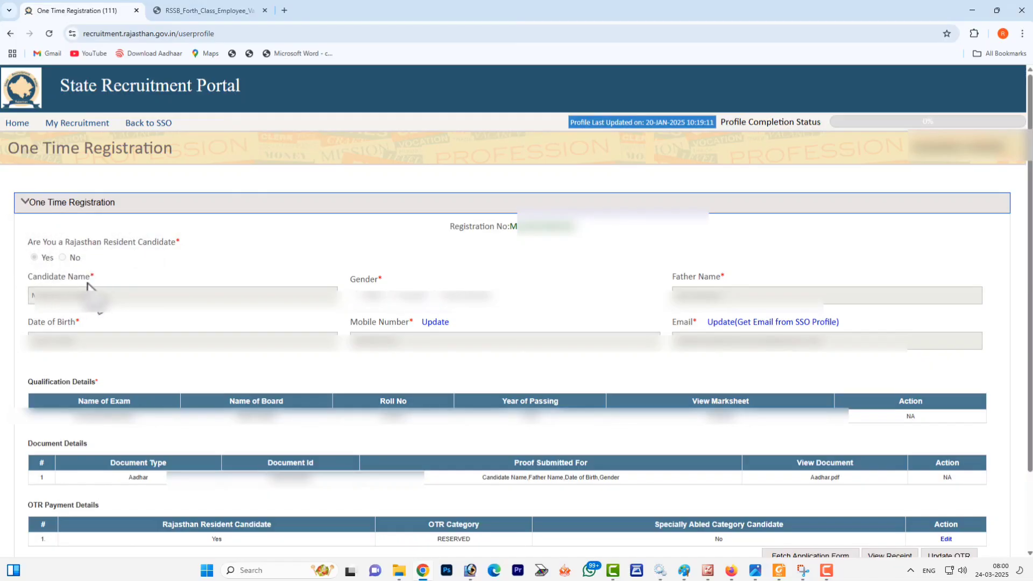
left_click(171, 272)
left_click(249, 273)
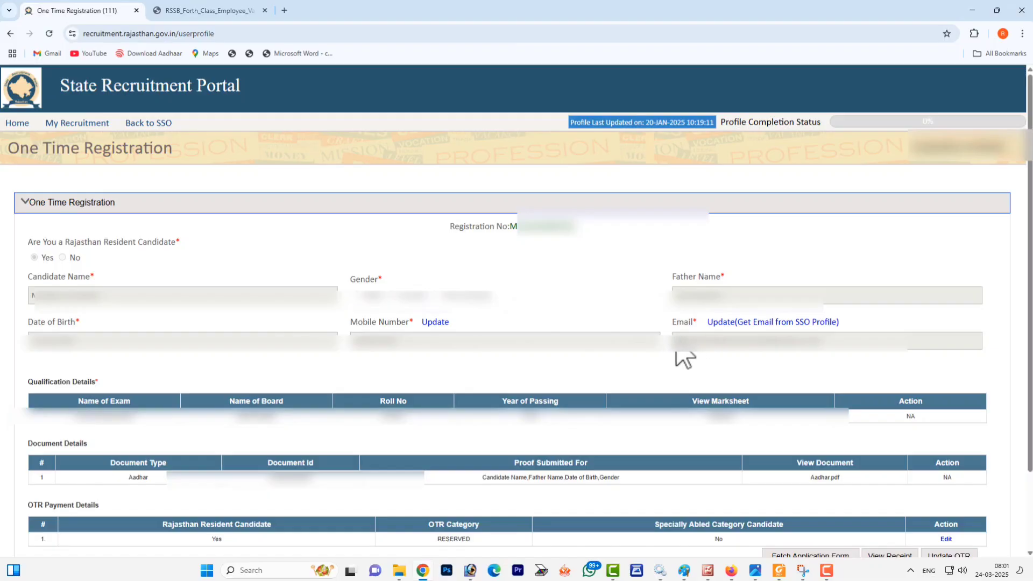
left_click_drag(676, 344, 718, 351)
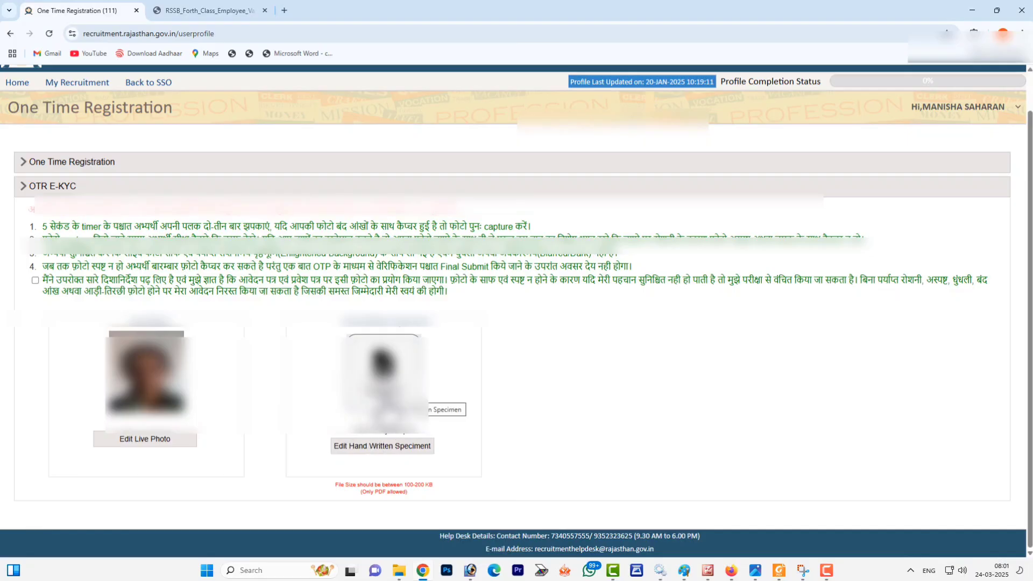
Open the handwritten specimen form, review its Hindi and English formats and signature block, and return to the One Time Registration page.
left_click(422, 395)
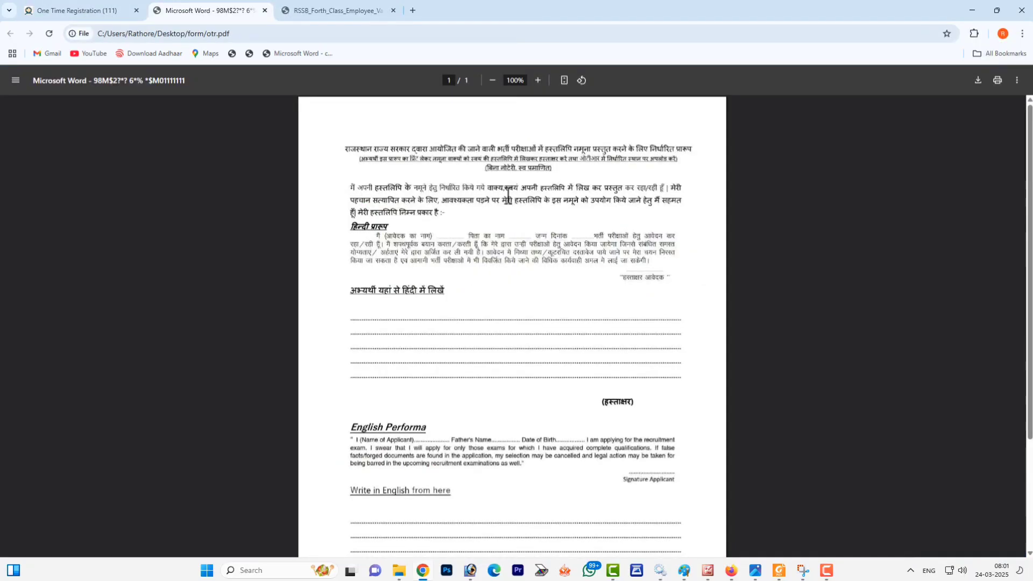
left_click_drag(378, 237, 655, 267)
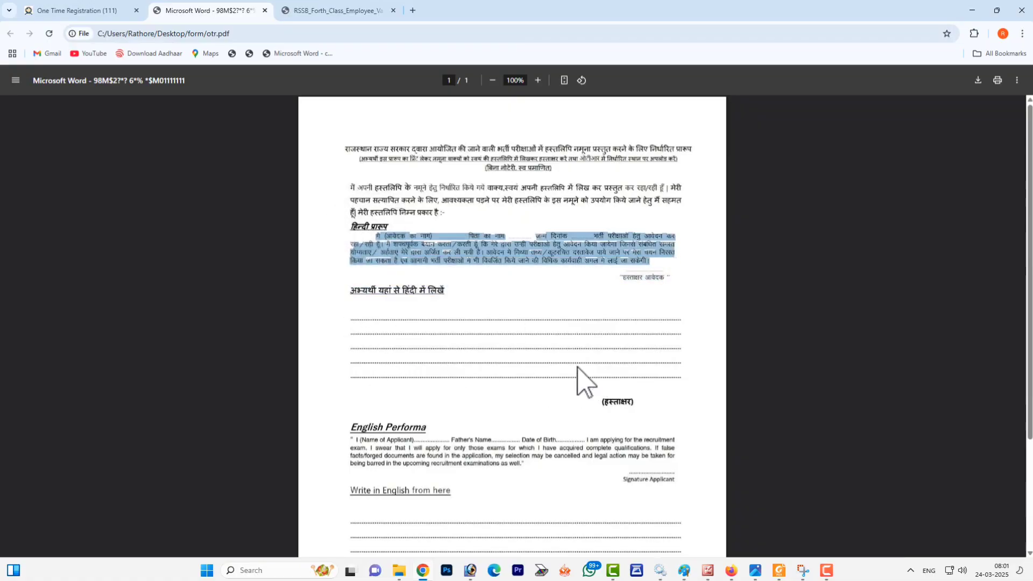
left_click(394, 230)
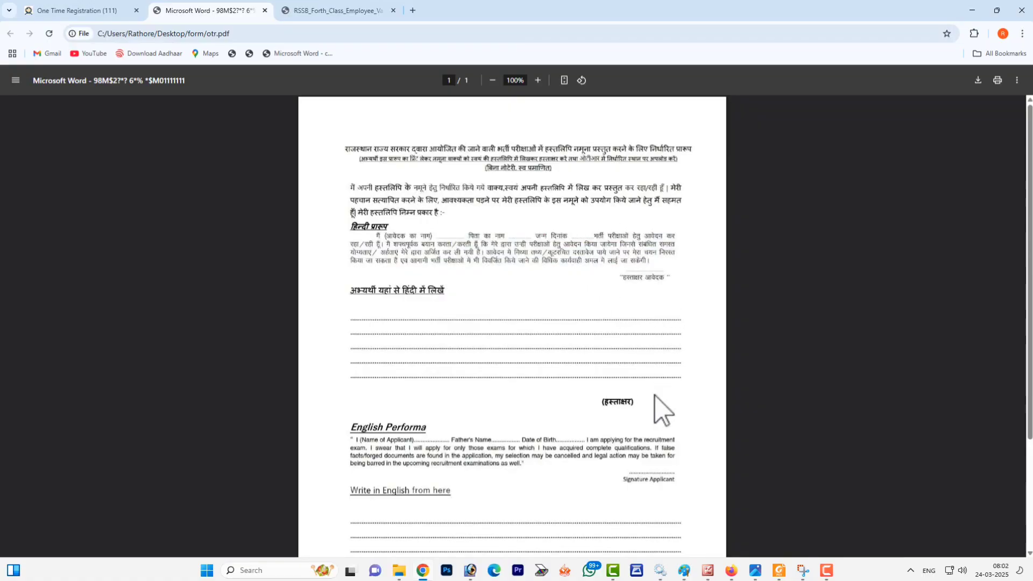
scroll(651, 401, "down", 3)
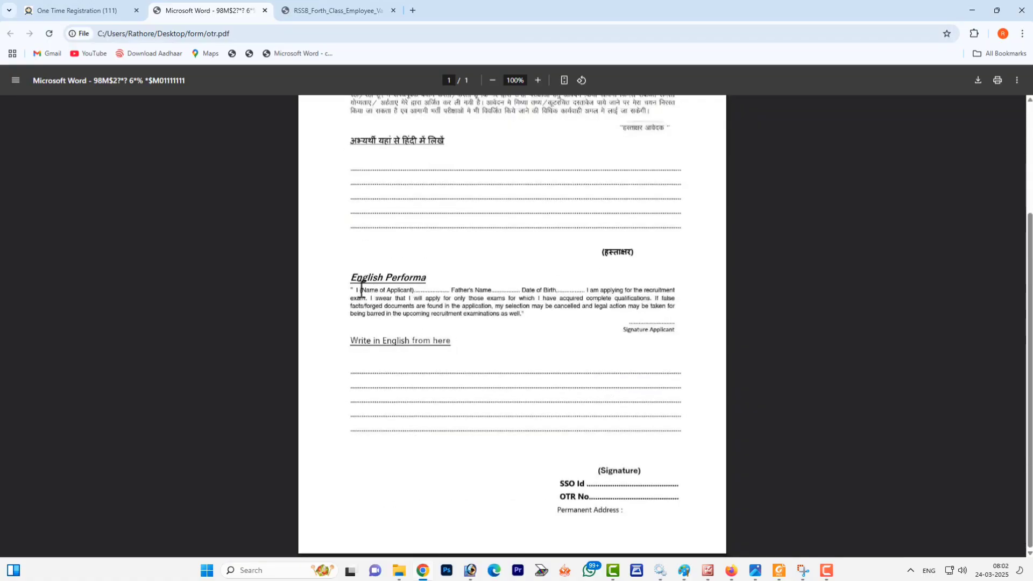
left_click_drag(359, 289, 435, 299)
left_click(422, 292)
left_click_drag(556, 477, 597, 498)
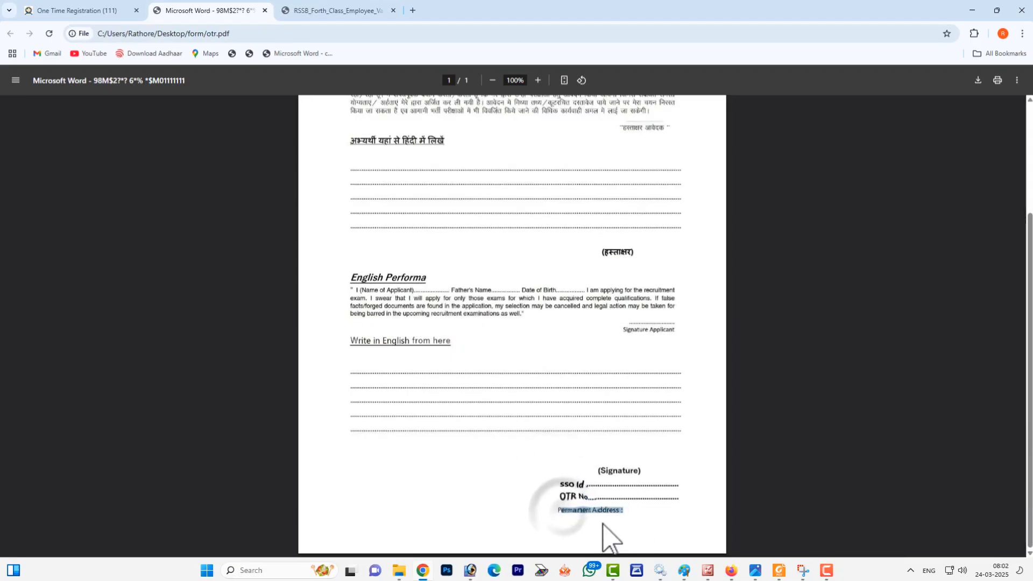
scroll(560, 500, "up", 3)
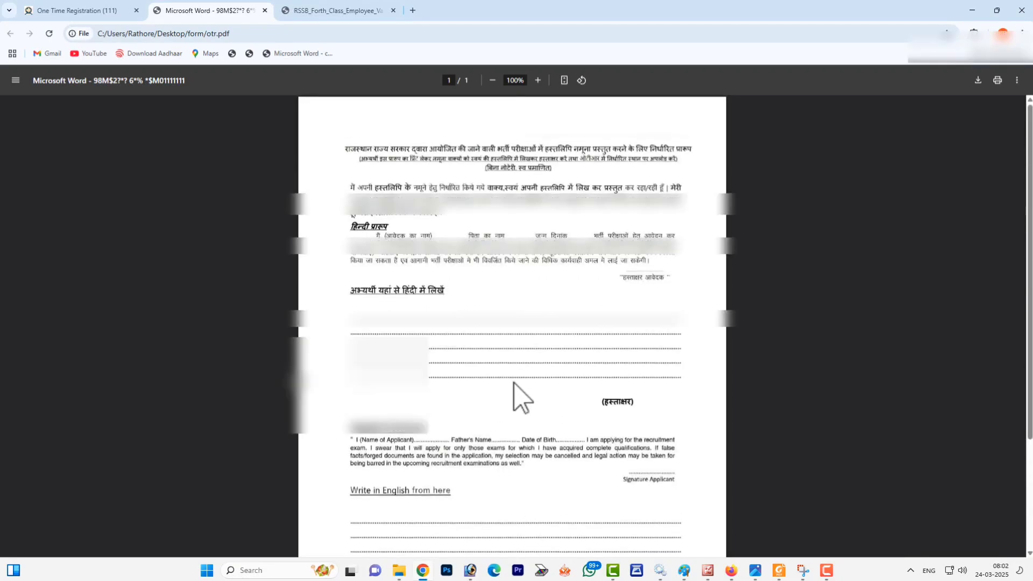
left_click(59, 10)
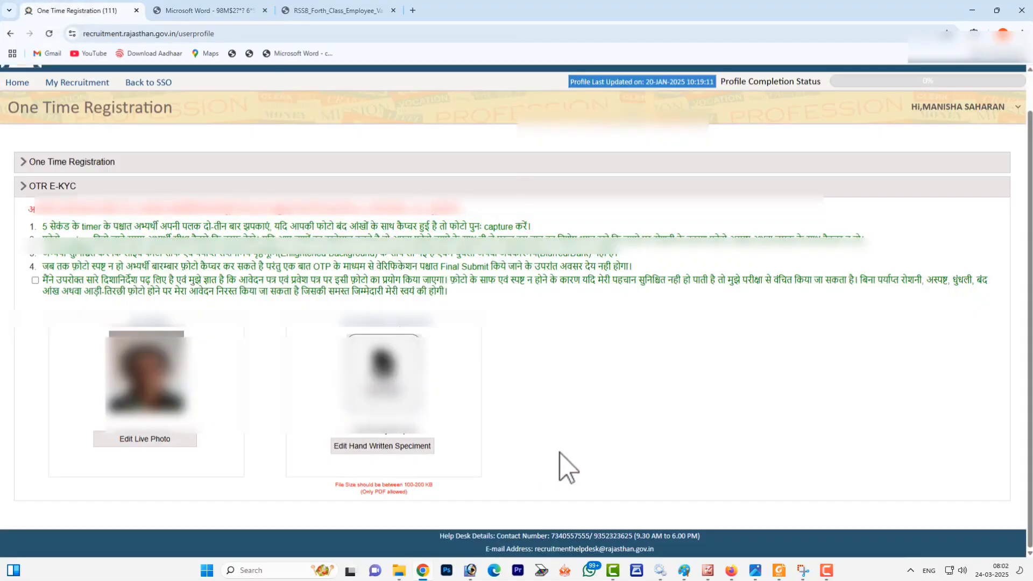
scroll(579, 457, "up", 1)
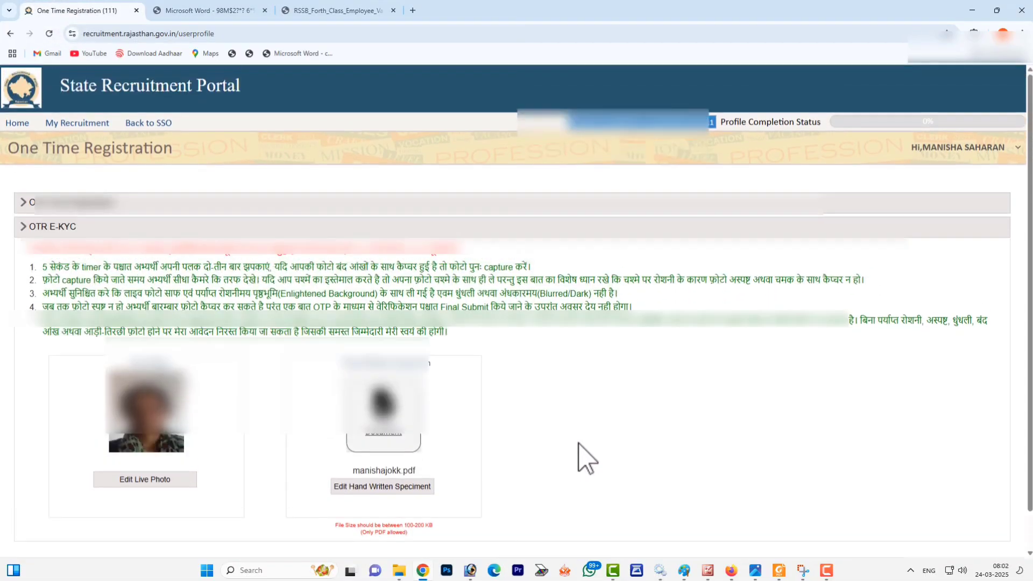
Return to the portal home and start the CLASS IV application under Class IV Employee Direct Recruitment-2024.
left_click(9, 126)
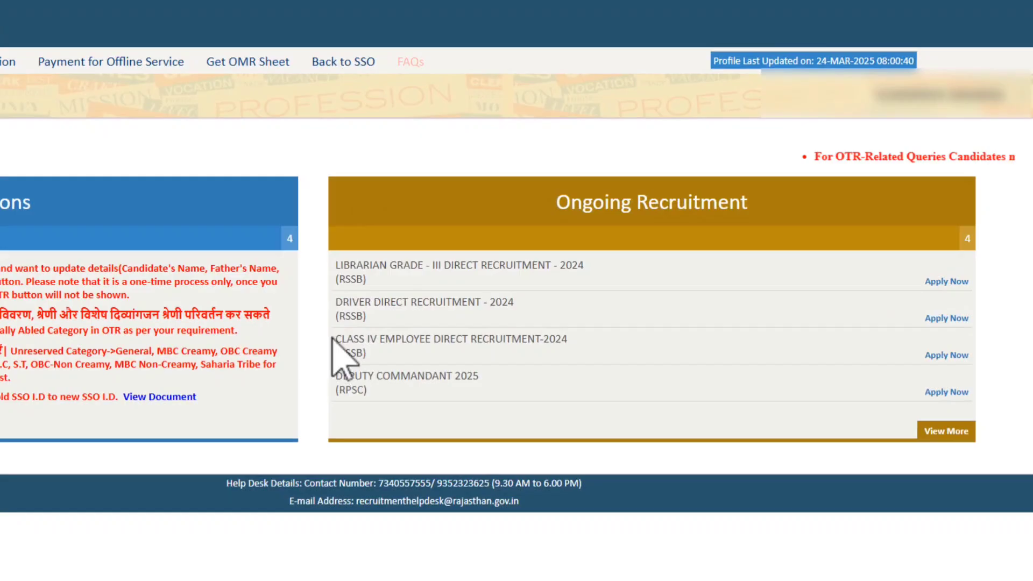
triple_click(332, 339)
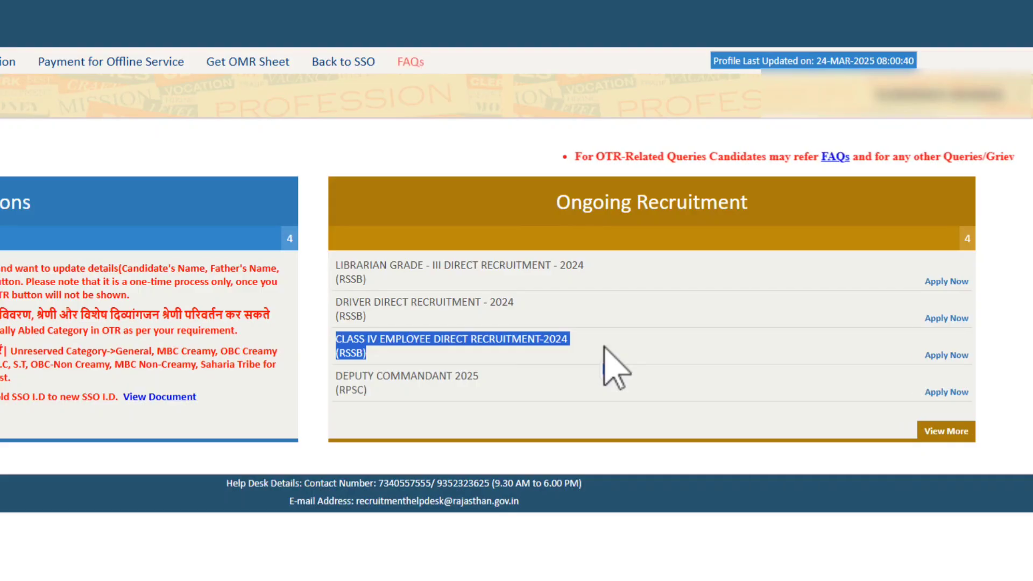
left_click(946, 355)
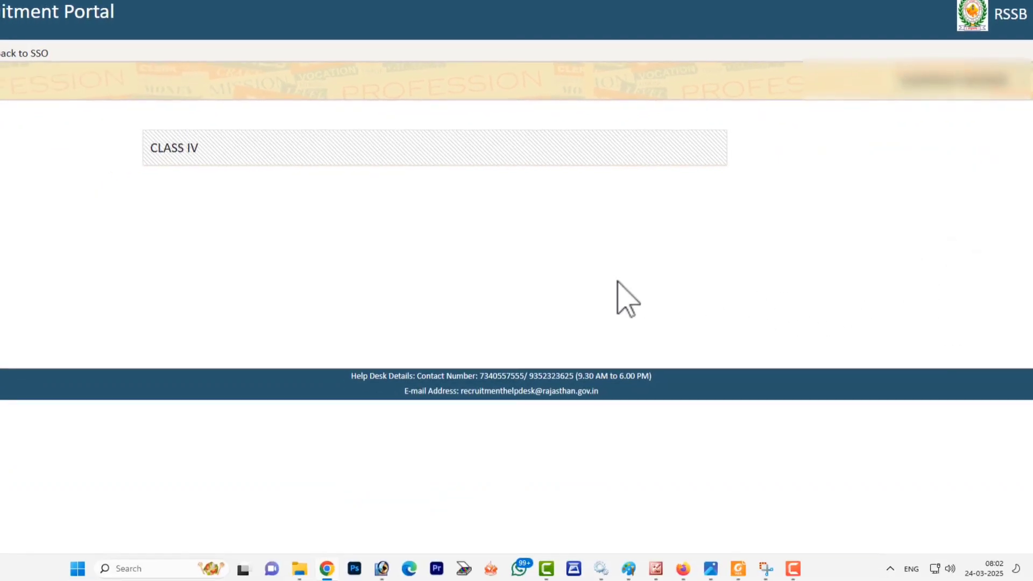
left_click(190, 157)
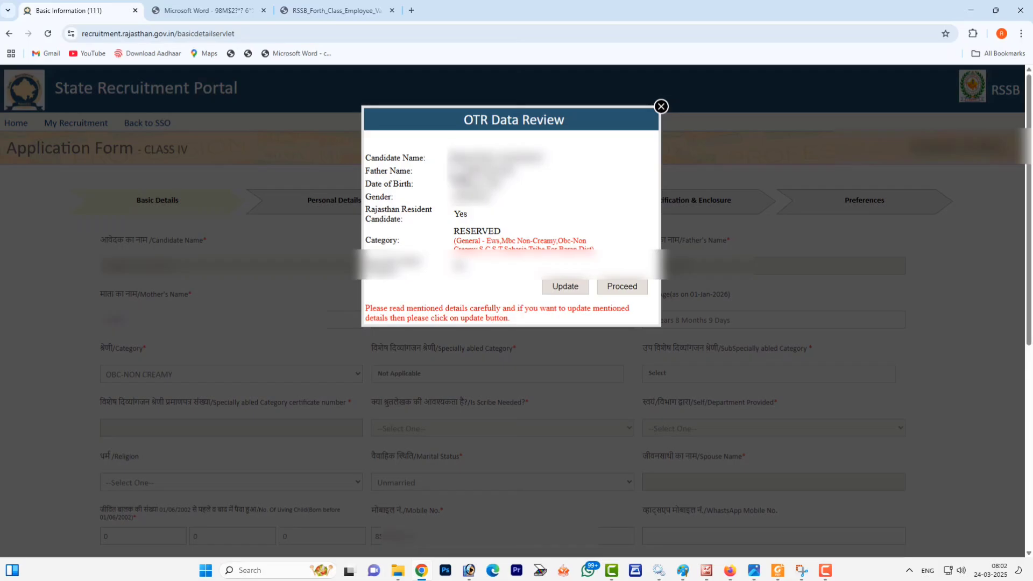
Review the candidate details in the OTR Data Review and proceed to the application form without updating them.
left_click_drag(447, 159, 496, 277)
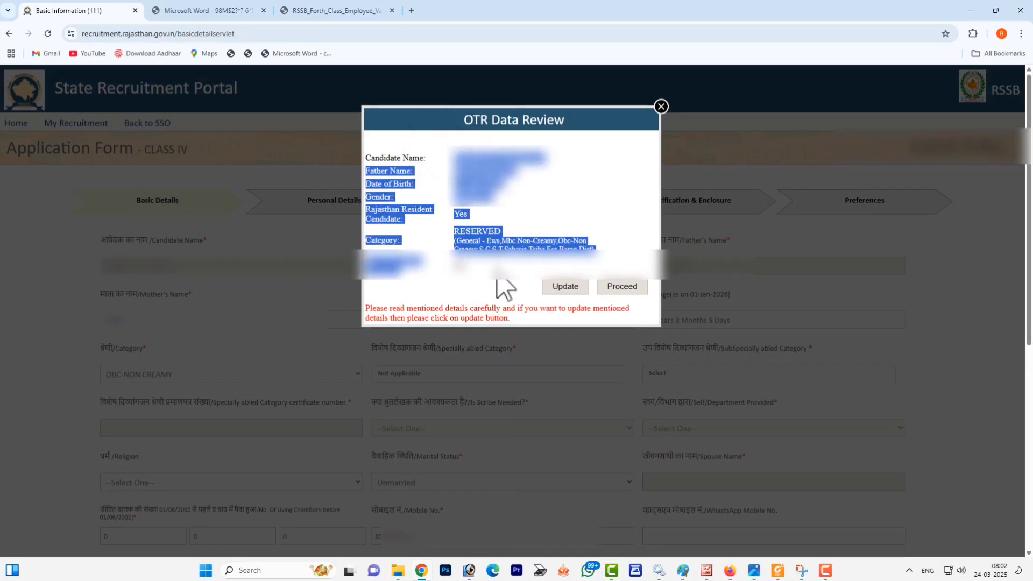
left_click(471, 125)
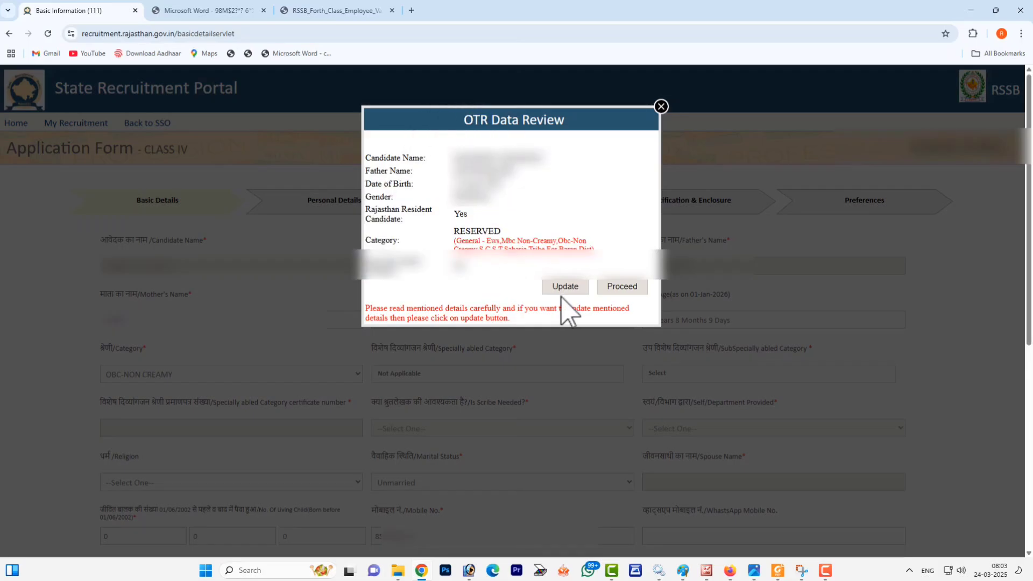
left_click(621, 287)
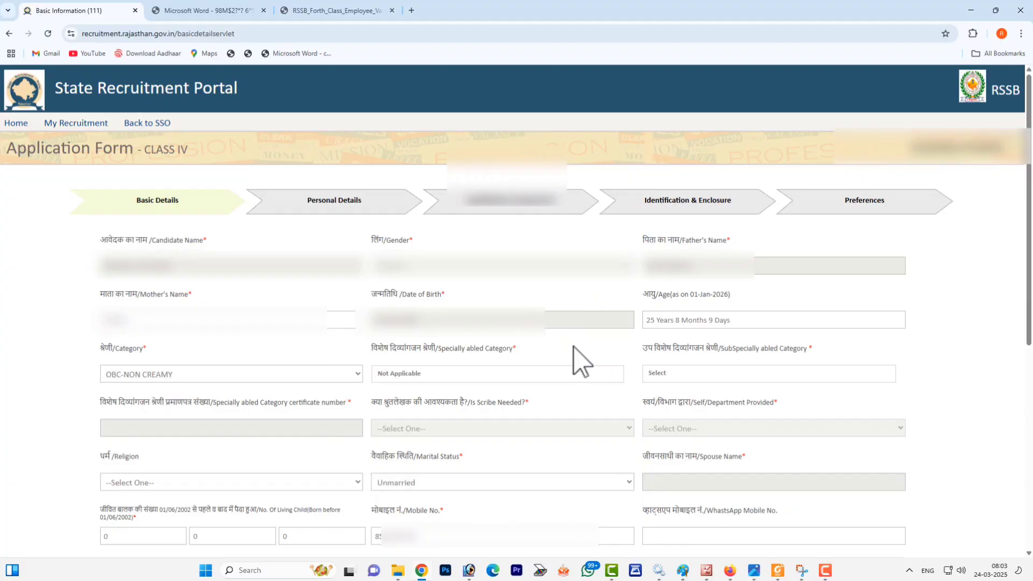
Review the candidate name, gender, father's name and mother's name fields in the Basic Details.
left_click_drag(93, 232, 735, 280)
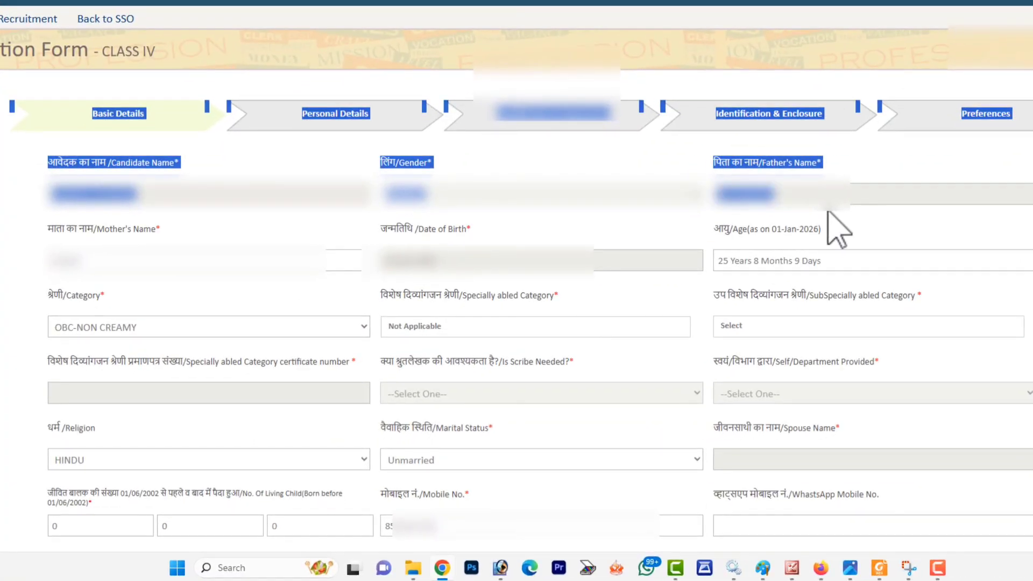
left_click(741, 219)
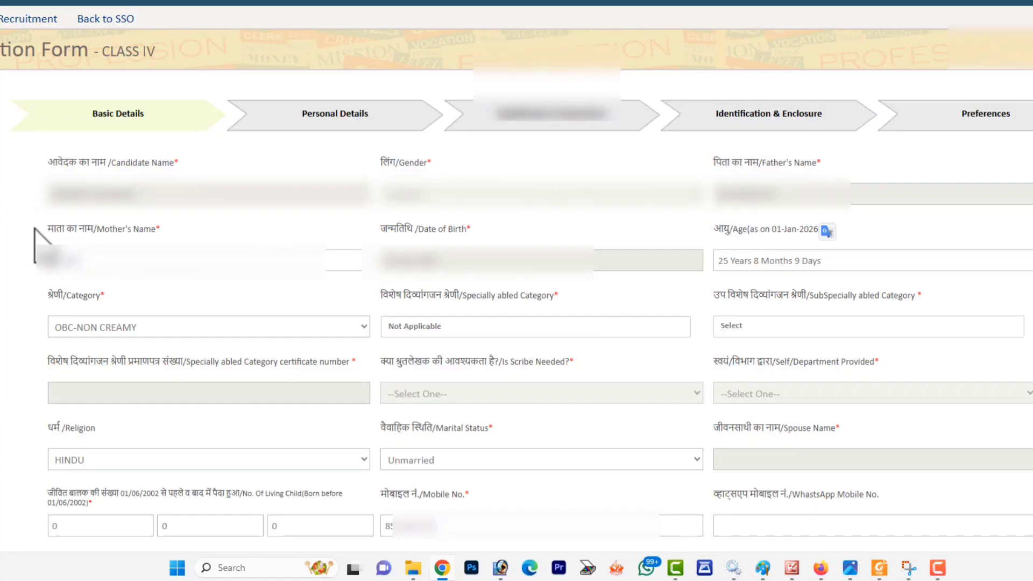
left_click_drag(33, 233, 139, 245)
left_click(189, 253)
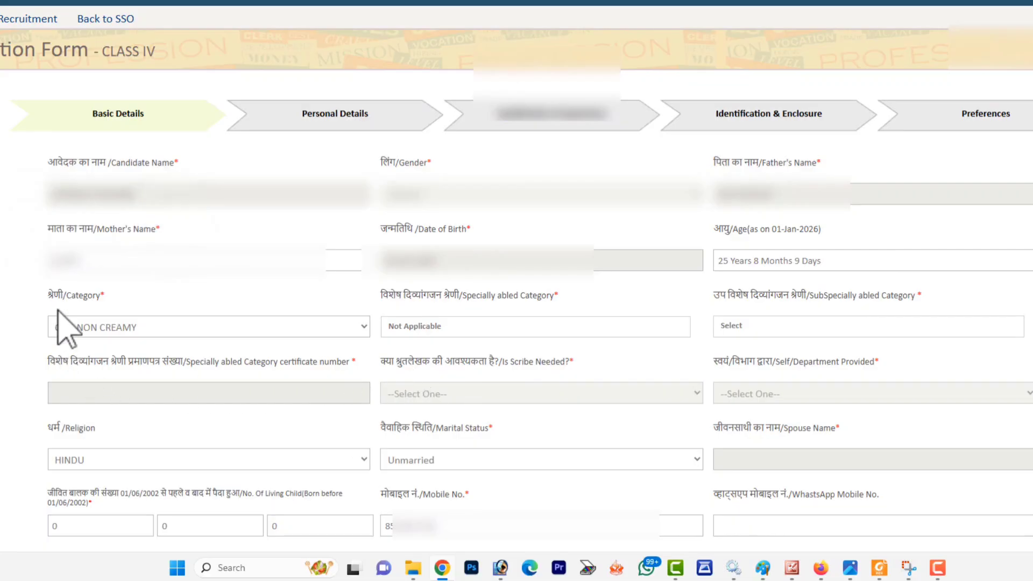
Check the category, specially abled category, sub-category and religion selections in the Basic Details.
left_click(102, 332)
left_click(102, 333)
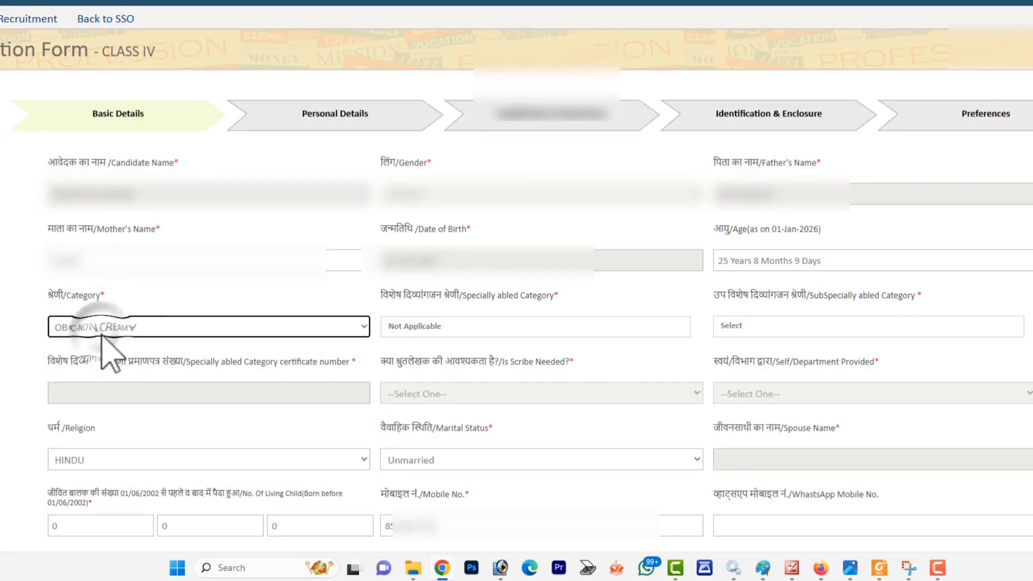
left_click(423, 334)
scroll(398, 371, "down", 3)
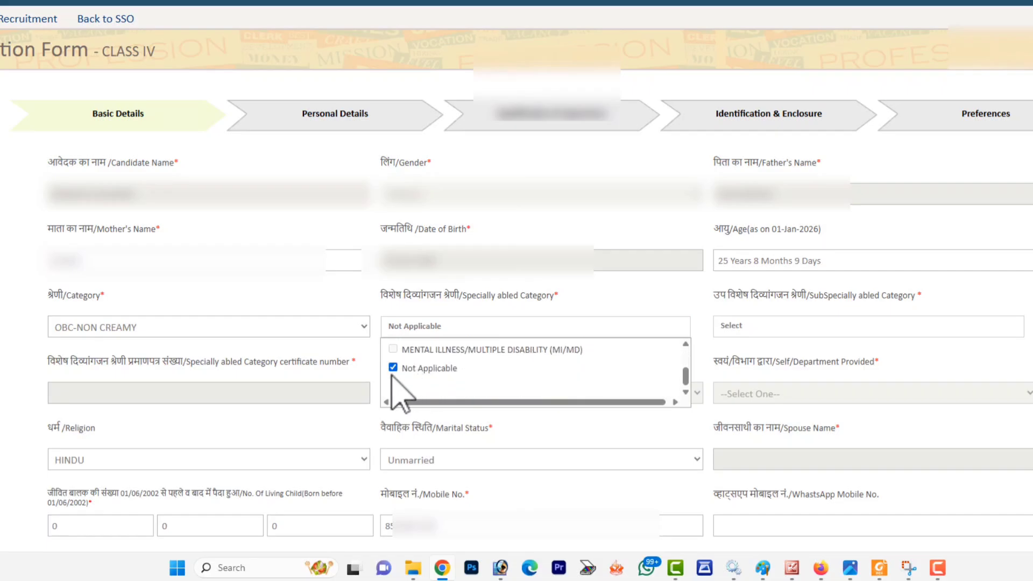
left_click(398, 311)
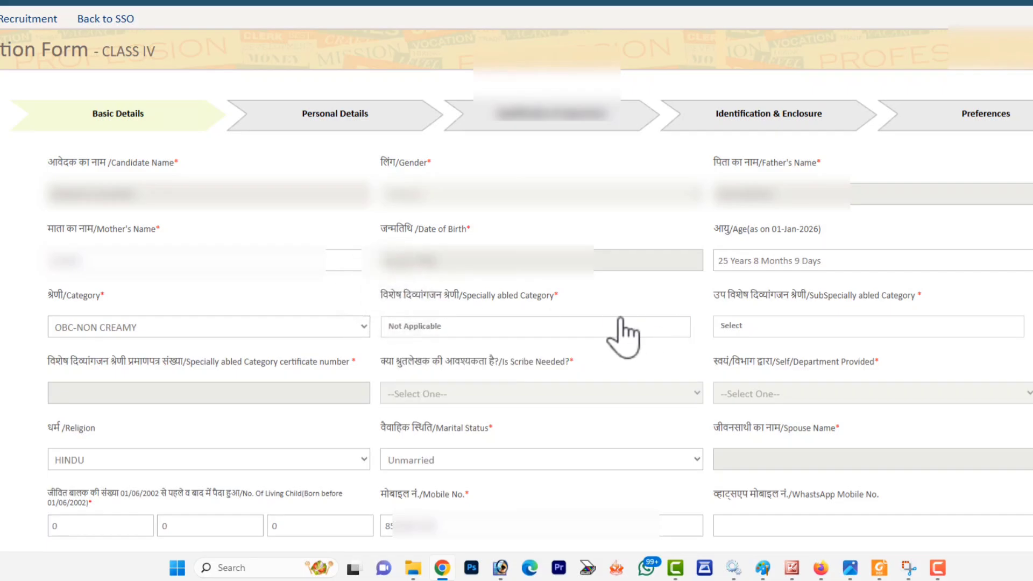
left_click_drag(761, 296, 818, 296)
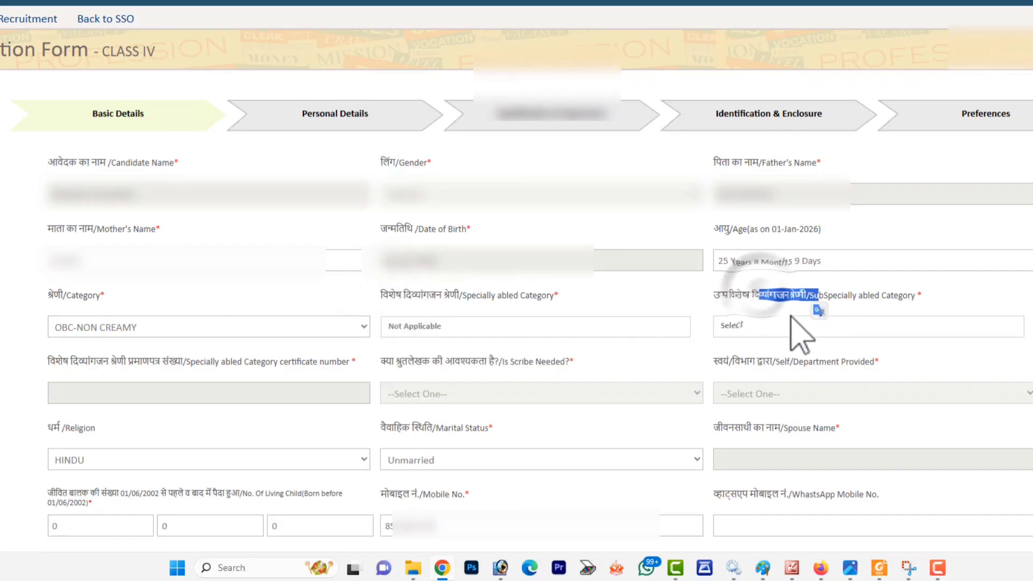
left_click(105, 457)
left_click(109, 461)
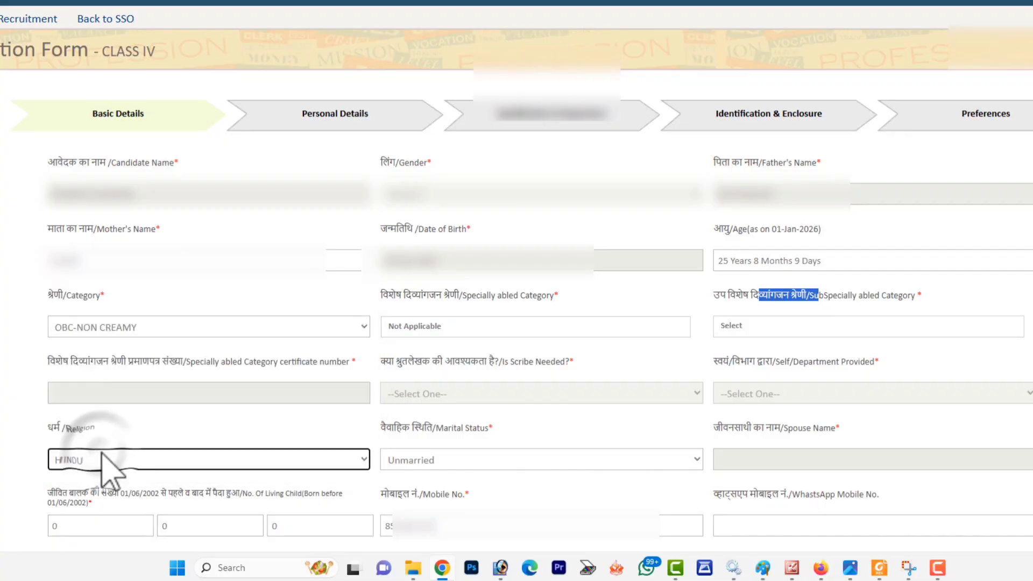
Try Married as the marital status and set it back to Unmarried.
left_click(430, 459)
left_click(433, 460)
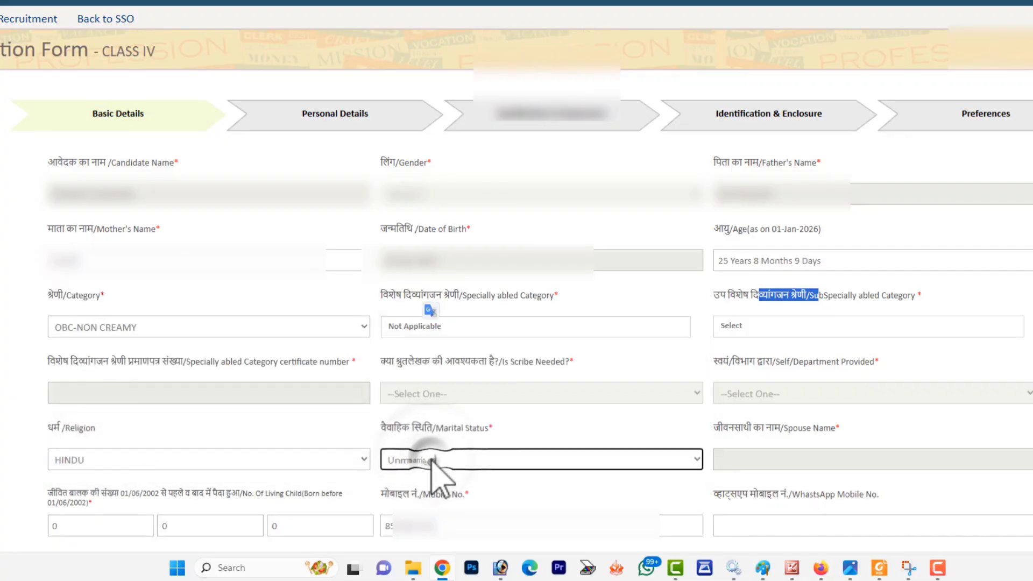
left_click(433, 460)
left_click(427, 385)
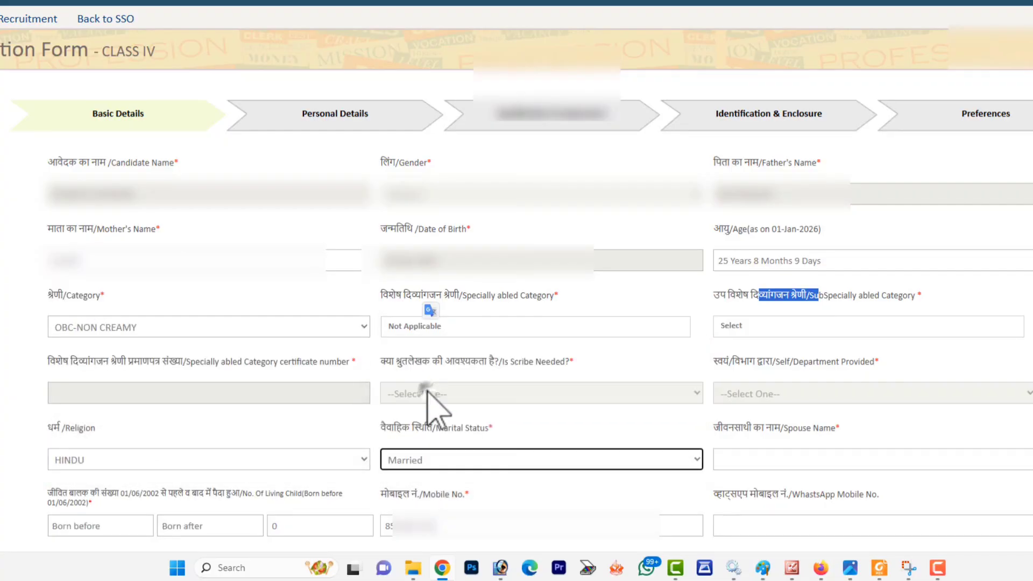
left_click(540, 465)
left_click(476, 422)
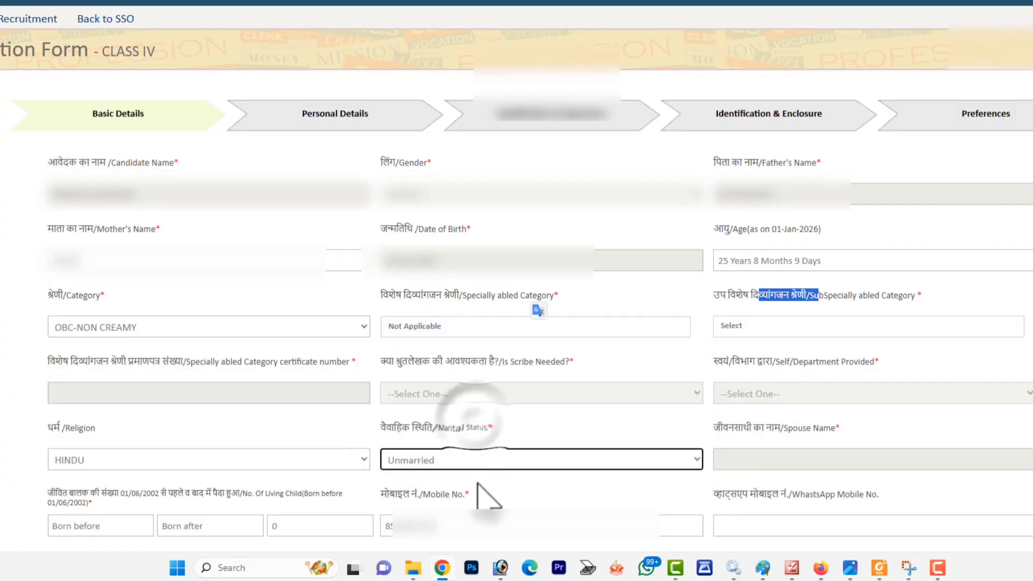
Enter 0 for the living children born before and 0 for those born after 01/06/2002.
left_click_drag(80, 496, 261, 512)
left_click(133, 527)
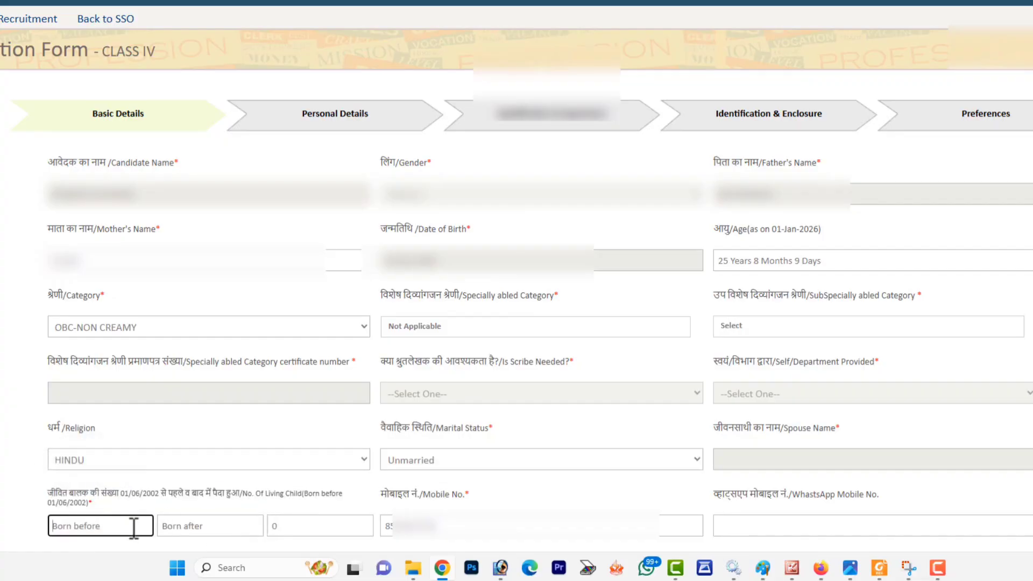
type("0")
left_click(207, 525)
type("0")
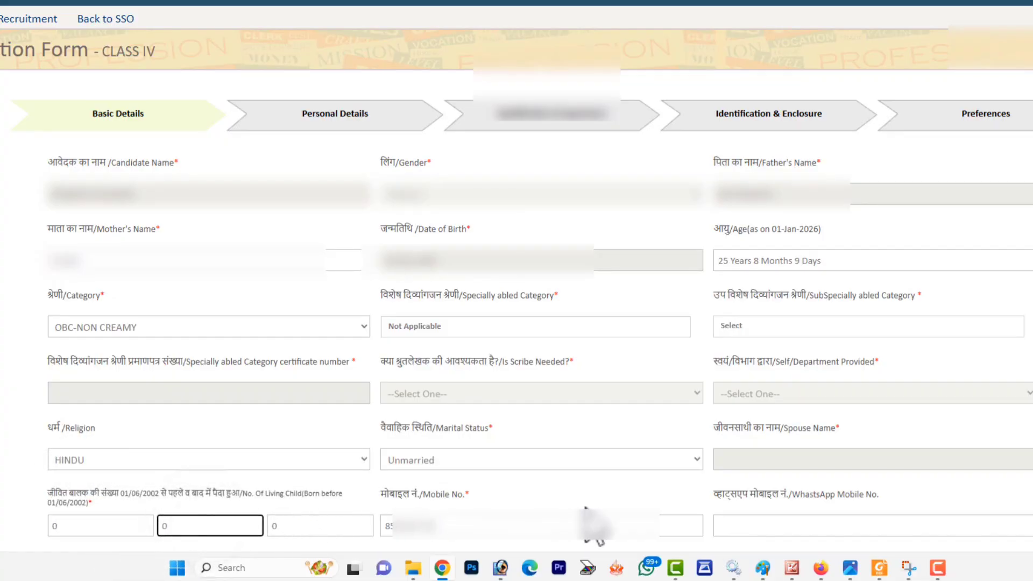
Review the mobile number, email, Aadhar ID and Janaadhar ID fields of the application form.
left_click_drag(380, 493, 475, 500)
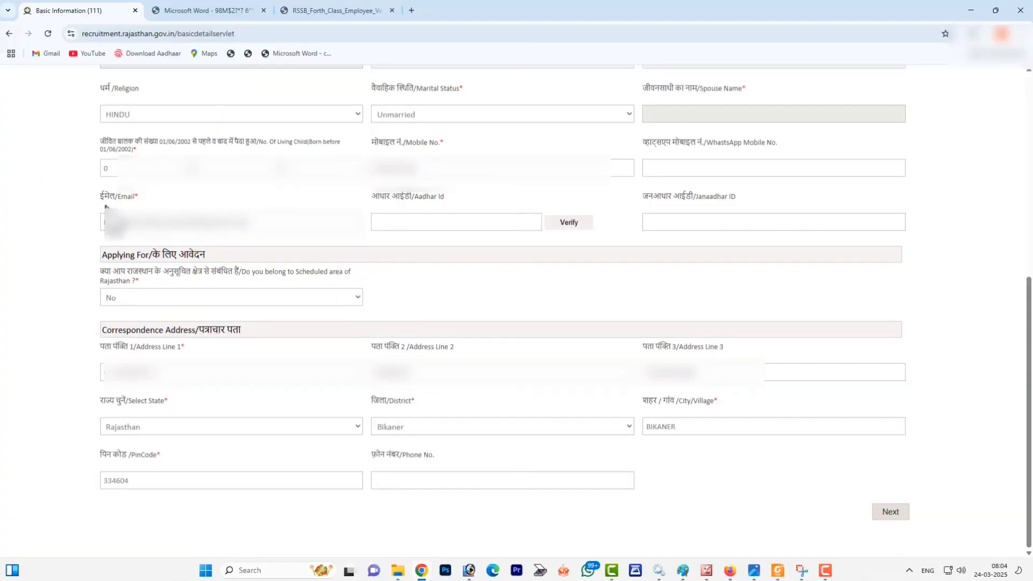
left_click_drag(119, 200, 137, 203)
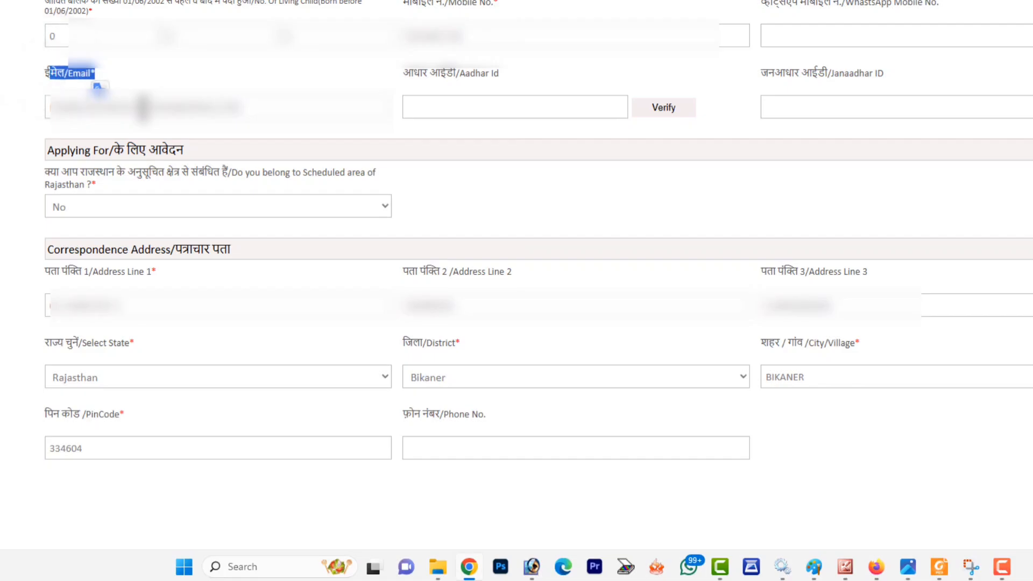
left_click(140, 107)
left_click(178, 107)
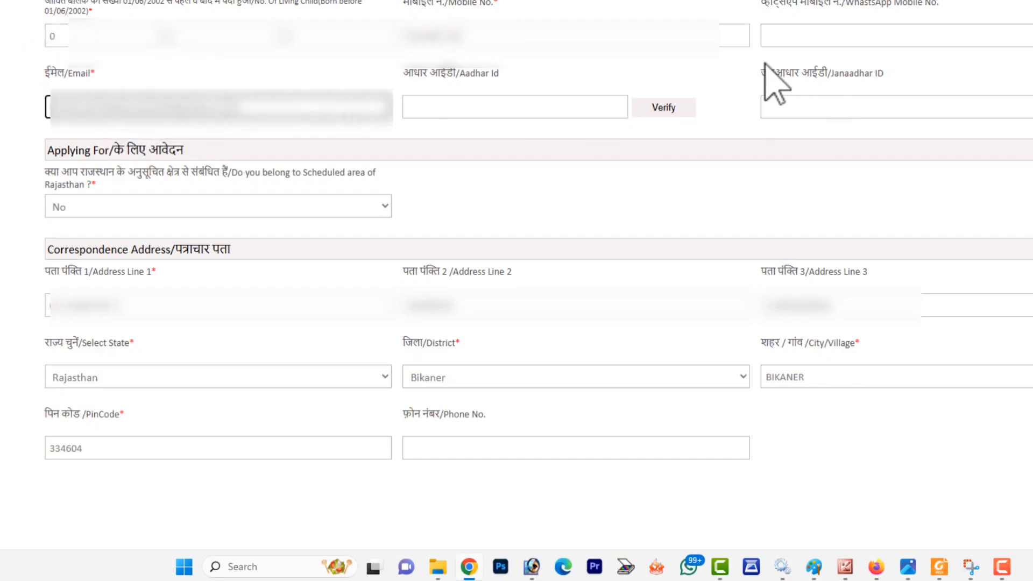
left_click_drag(769, 80, 895, 97)
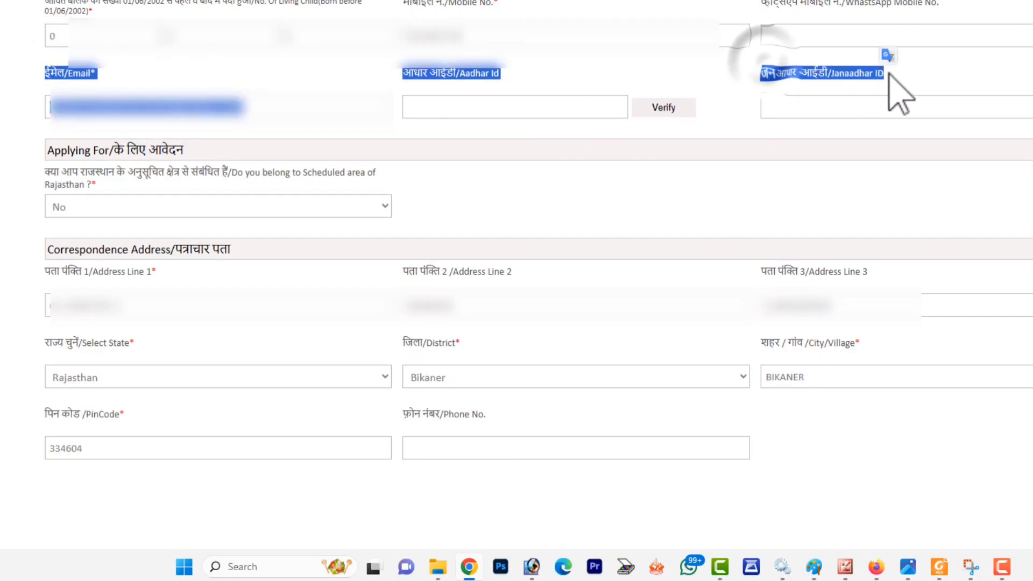
left_click(456, 82)
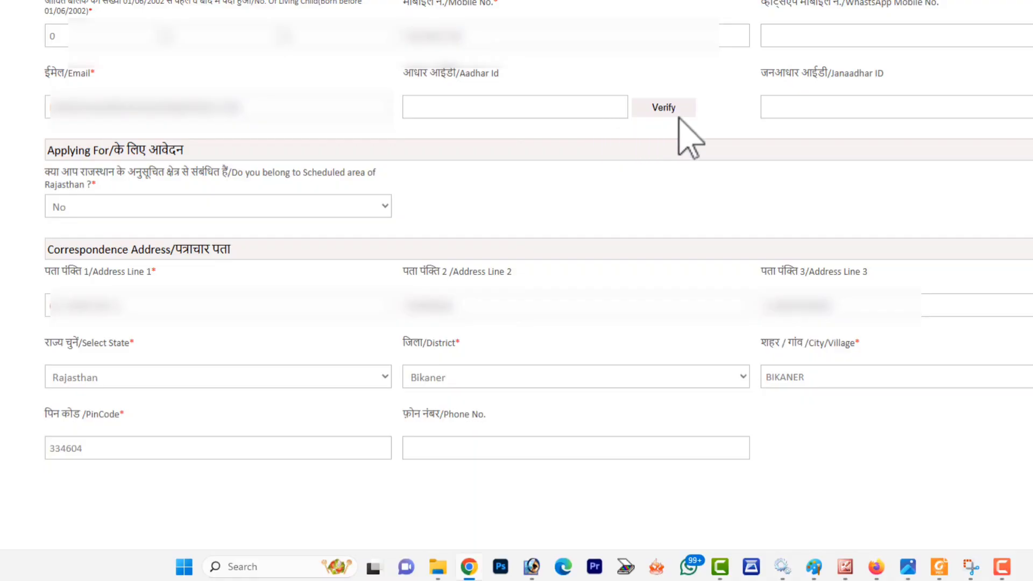
left_click_drag(769, 73, 884, 78)
left_click(818, 137)
Check the answer options for belonging to the Scheduled area of Rajasthan, keeping No.
left_click_drag(81, 175, 374, 212)
left_click(304, 205)
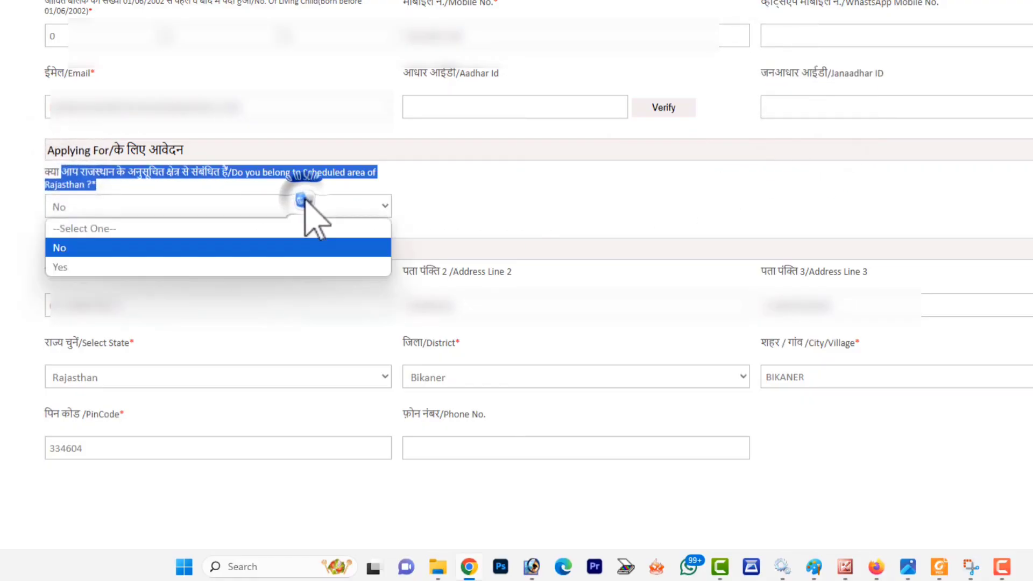
left_click(187, 205)
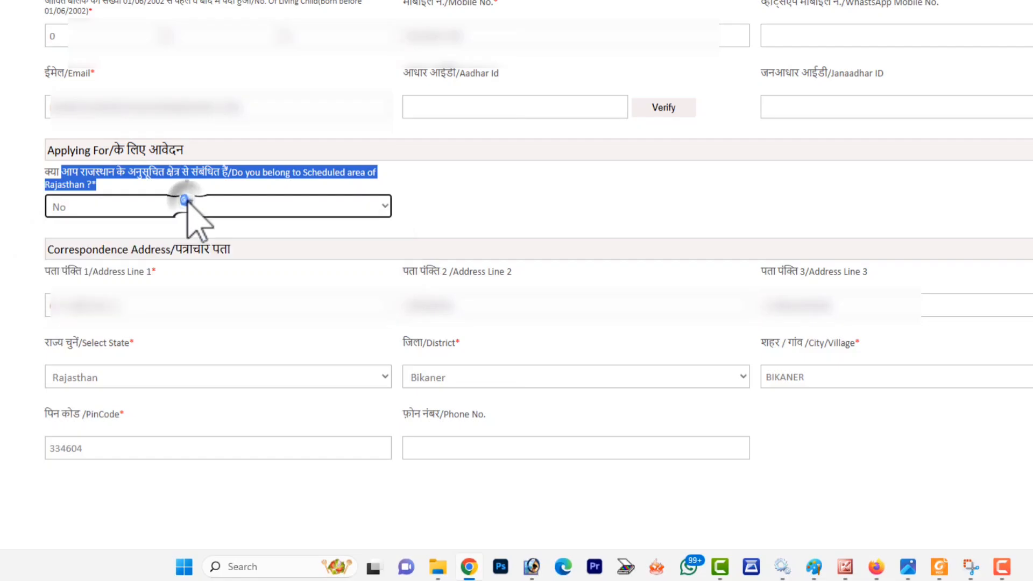
Try Yes for belonging to the Scheduled area of Rajasthan and set the answer back to No.
left_click(185, 199)
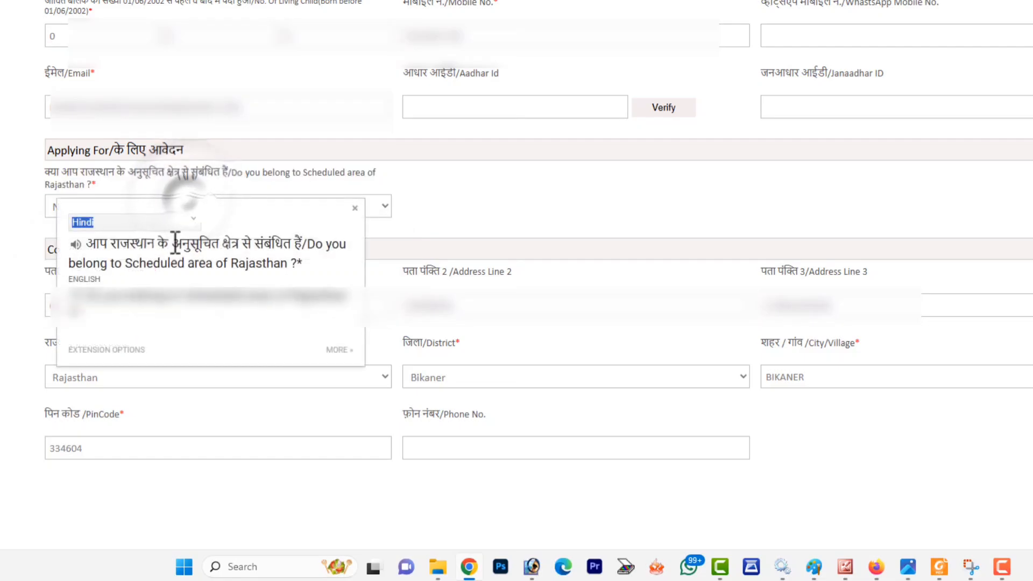
left_click(371, 207)
left_click(224, 264)
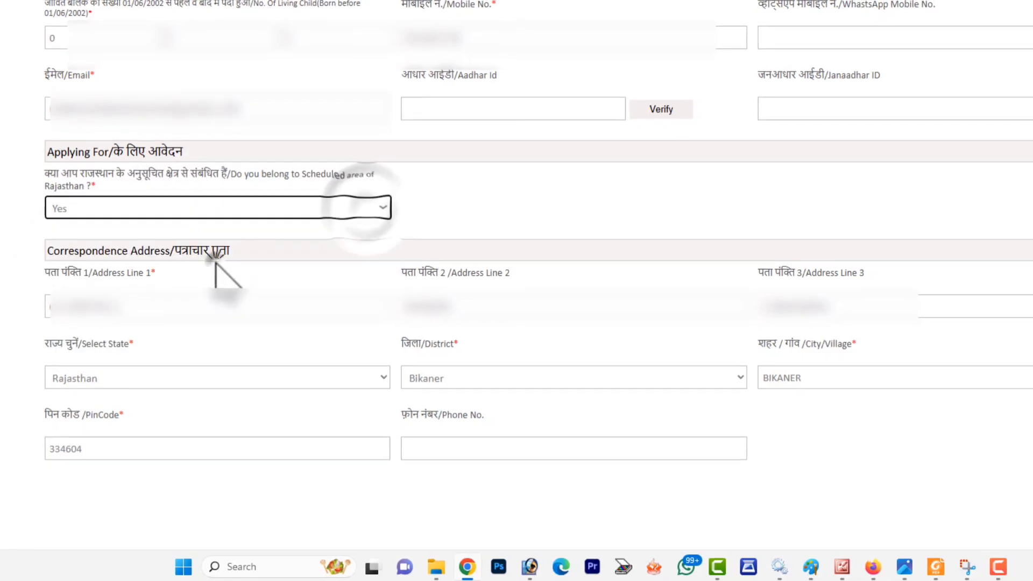
mouse_move(850, 567)
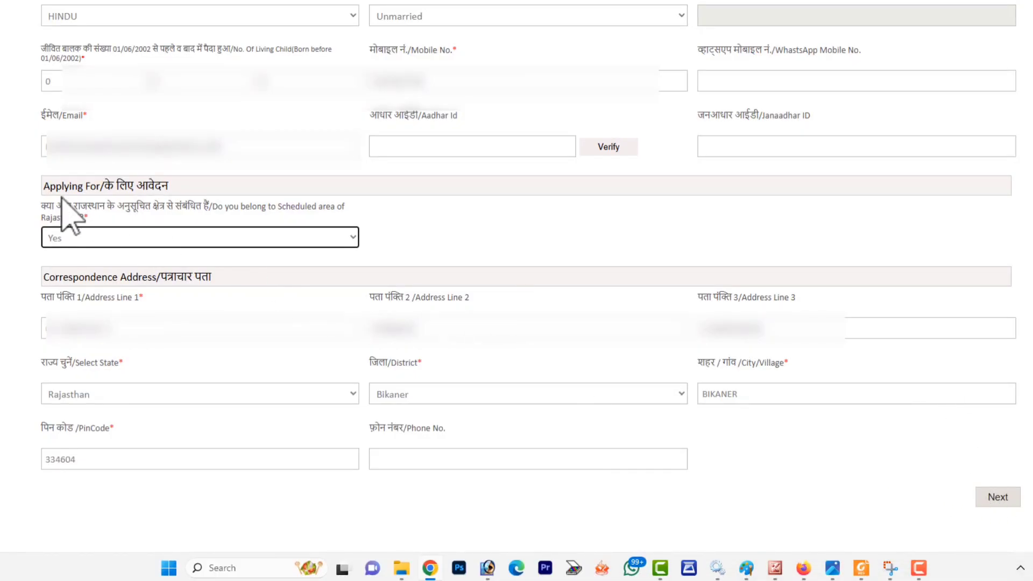
left_click(65, 237)
left_click(68, 275)
Review the three address lines and the state and district selections of the correspondence address.
left_click_drag(54, 298, 133, 299)
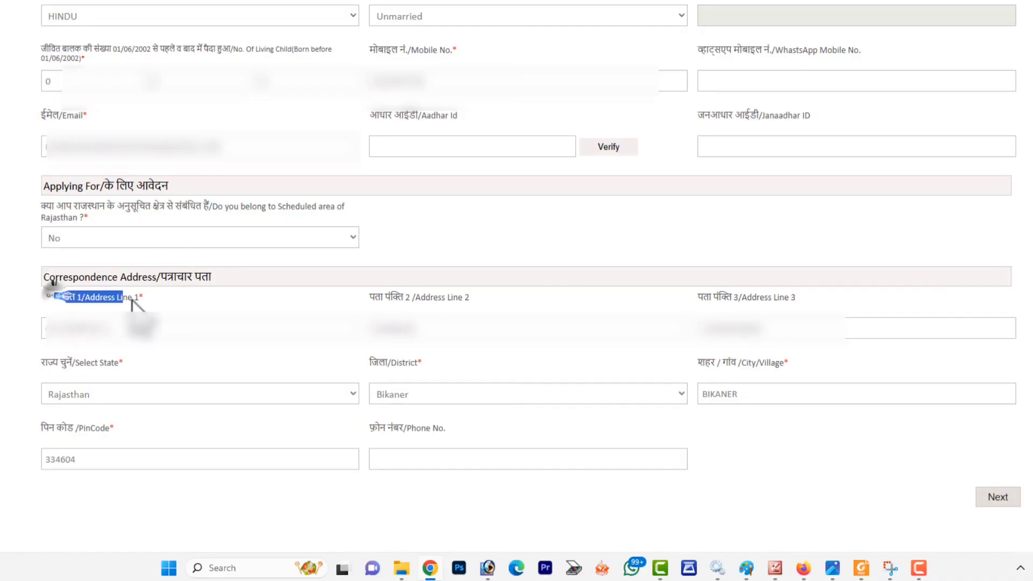
left_click_drag(403, 300, 505, 307)
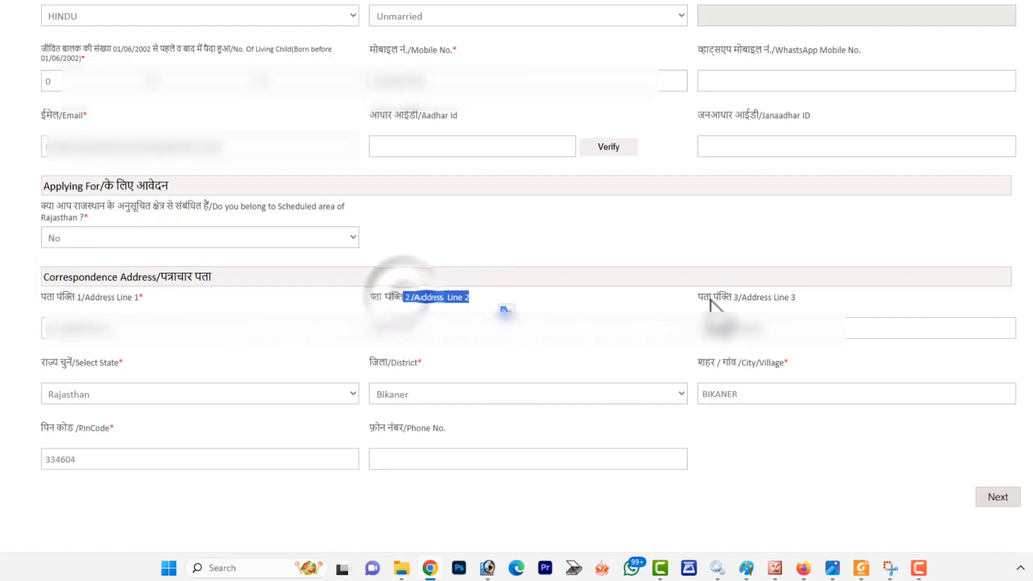
left_click_drag(711, 297, 812, 312)
left_click_drag(66, 351, 103, 358)
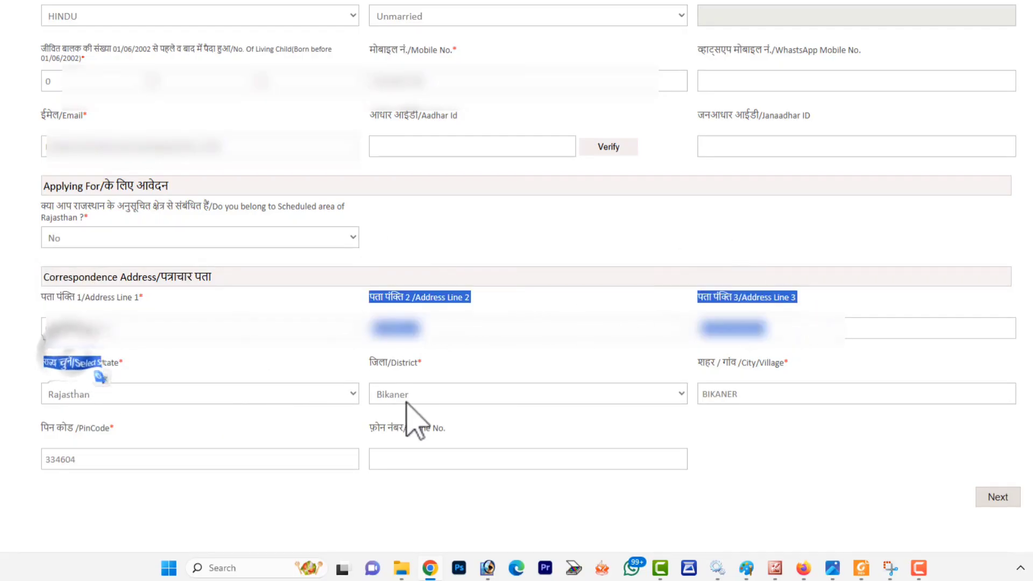
left_click(330, 402)
left_click(330, 402)
left_click(400, 399)
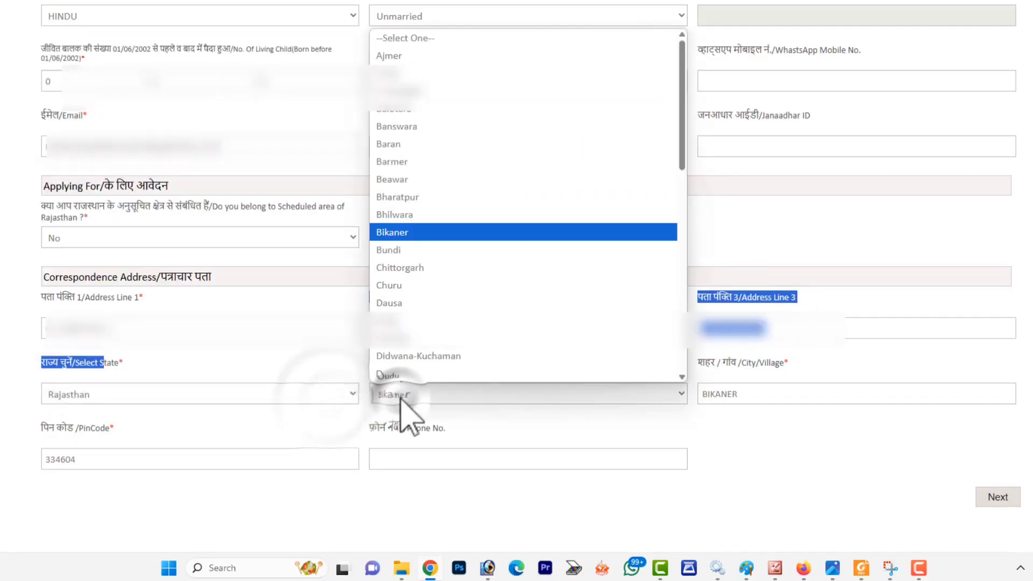
left_click(400, 398)
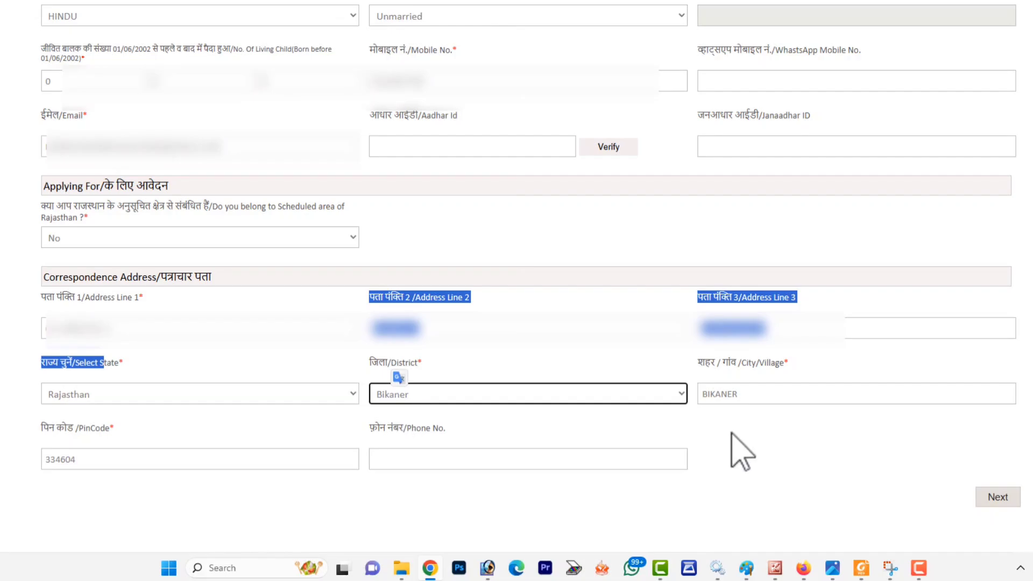
Enter the correspondence address's city or village, and submit the Basic Details, confirming that the mobile number and email are correct.
double_click(765, 392)
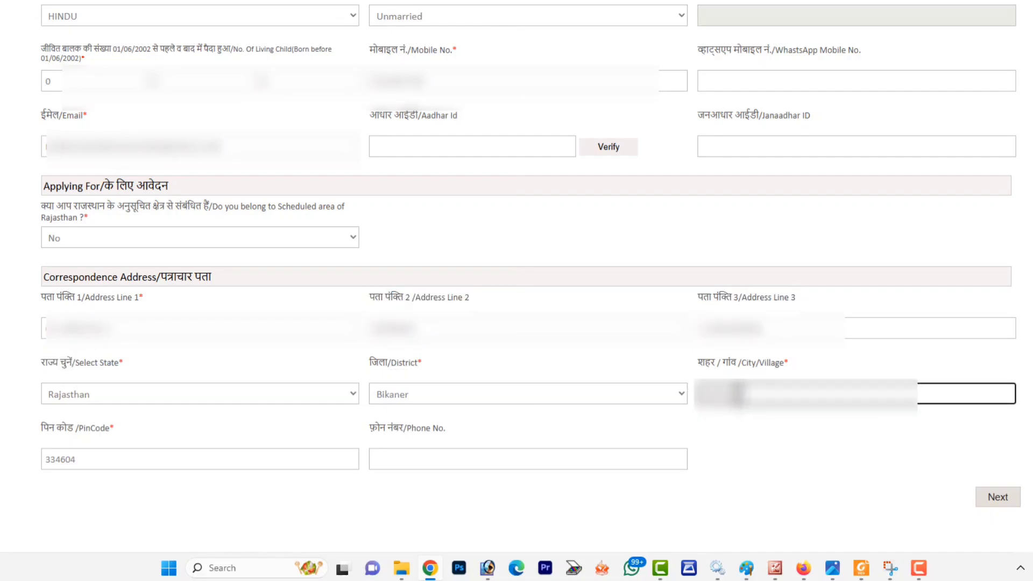
left_click(738, 425)
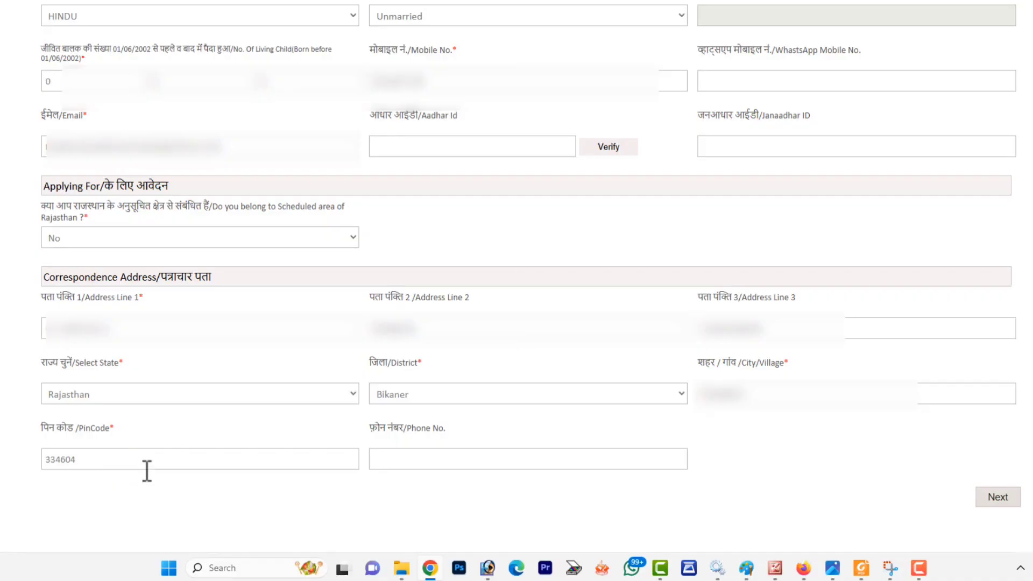
left_click(997, 496)
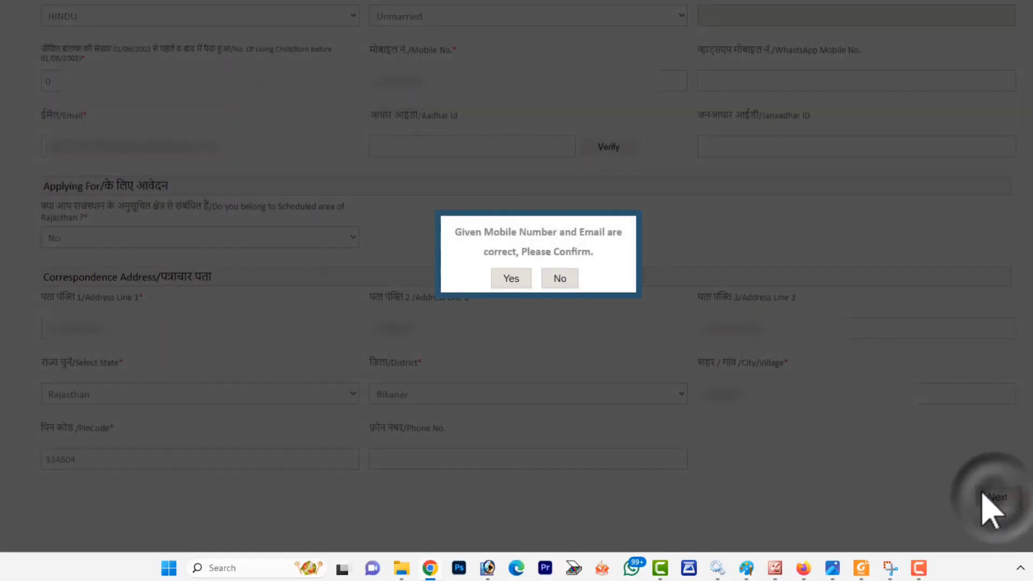
left_click(510, 278)
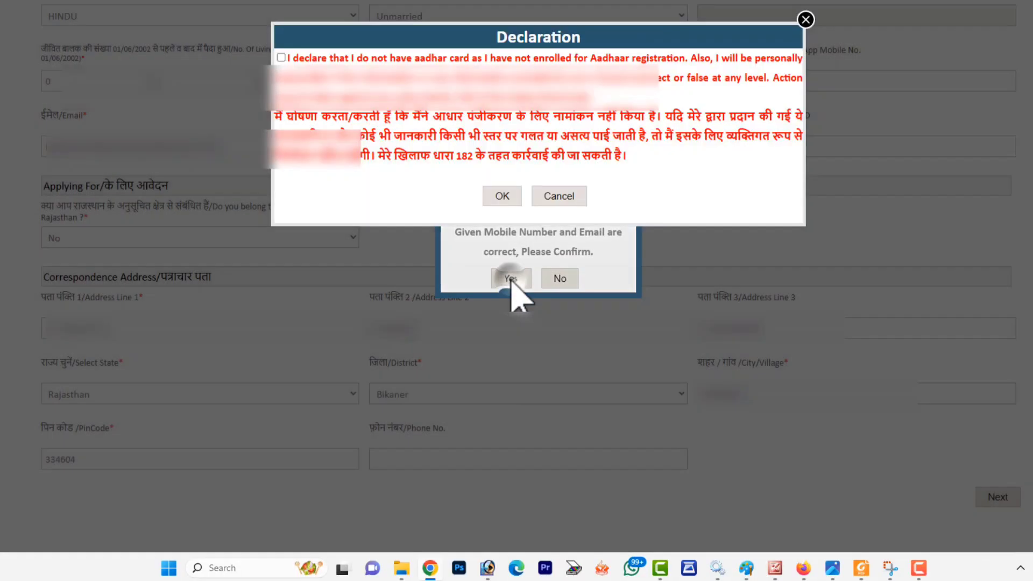
Accept the declaration of having no Aadhar card and the one stating inability to verify the profile details.
left_click(282, 57)
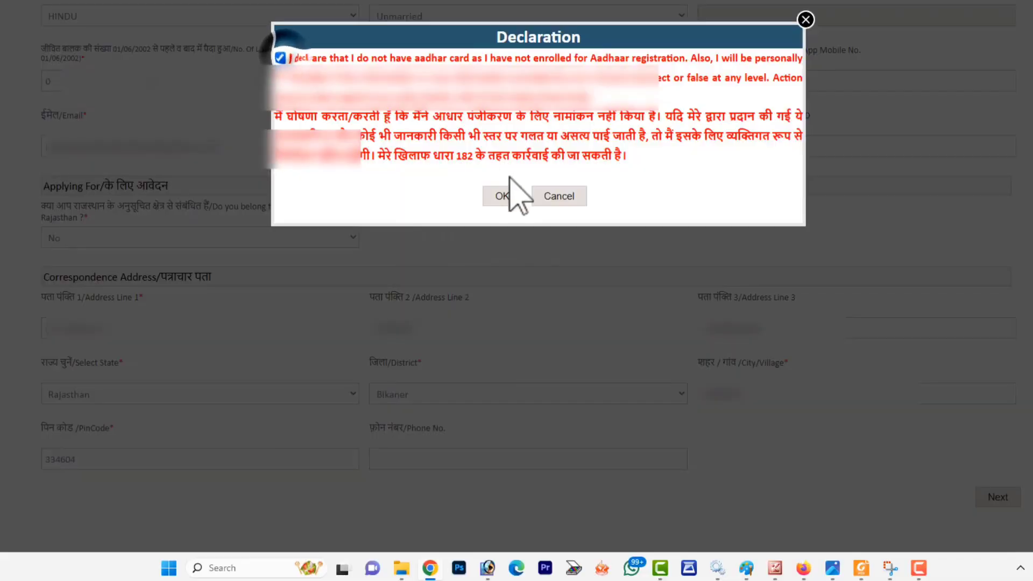
left_click(500, 197)
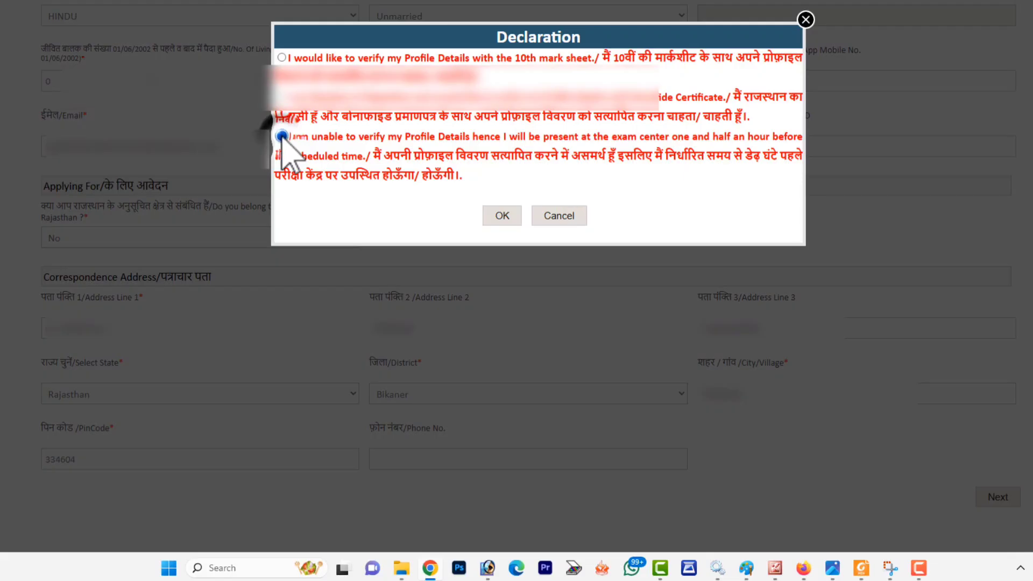
left_click(503, 216)
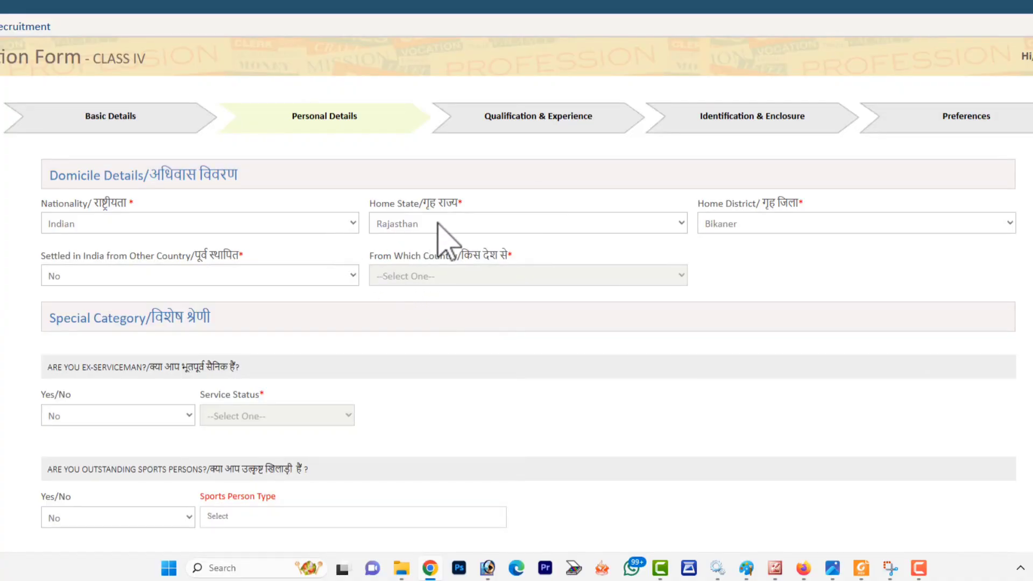
Check the home district options and the answers for being settled in India from another country, keeping No for the latter.
left_click(744, 222)
left_click(748, 224)
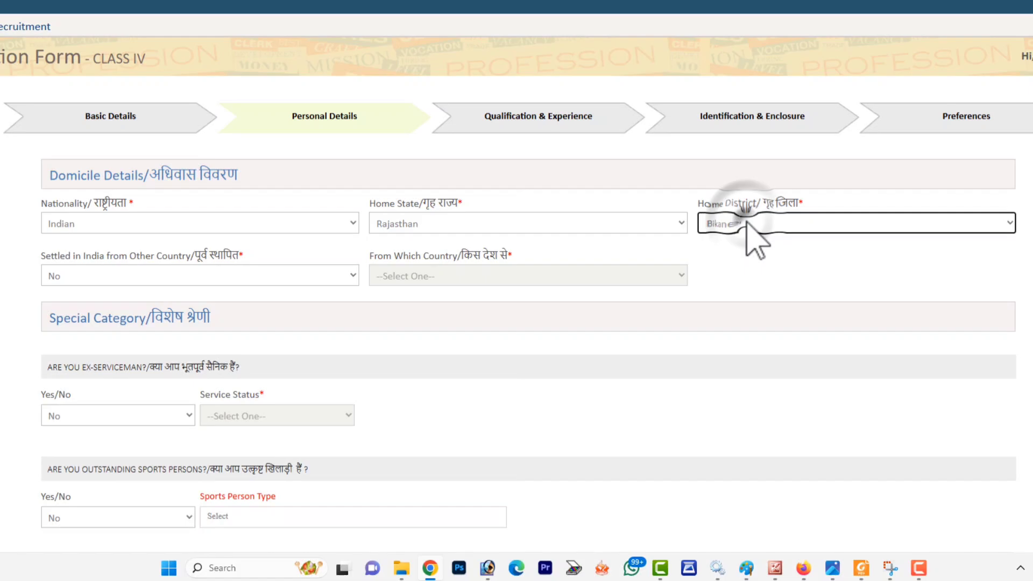
left_click(226, 277)
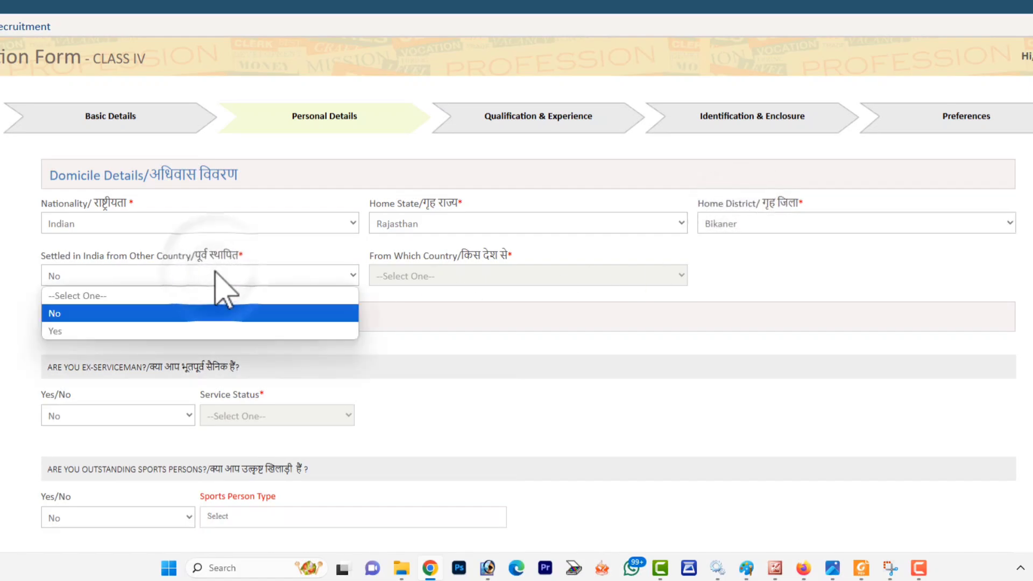
left_click(216, 273)
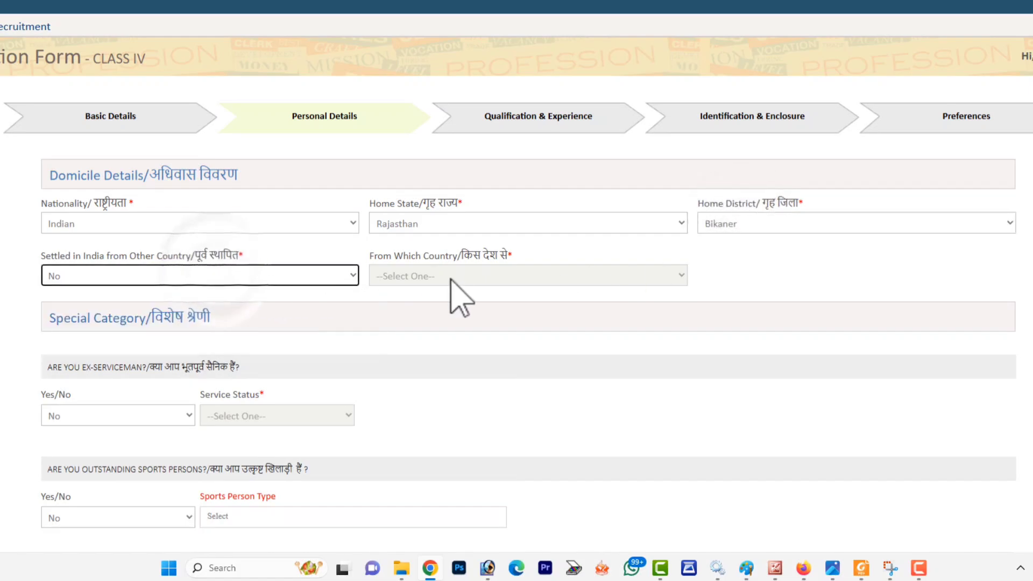
Check the answer options for being an ex-serviceman and for being an outstanding sports person, keeping No for both.
left_click_drag(222, 370, 161, 371)
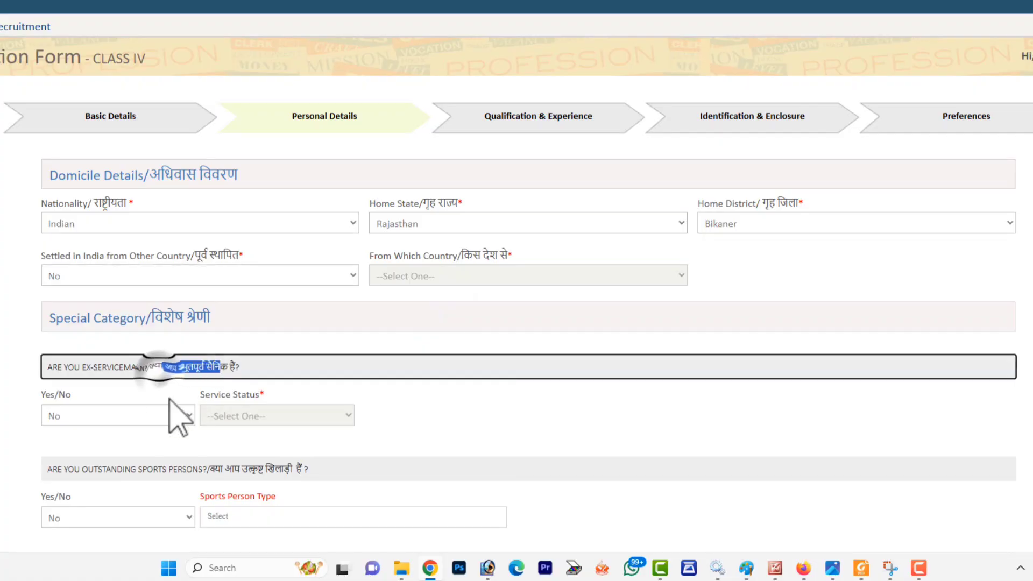
left_click(133, 413)
left_click(133, 413)
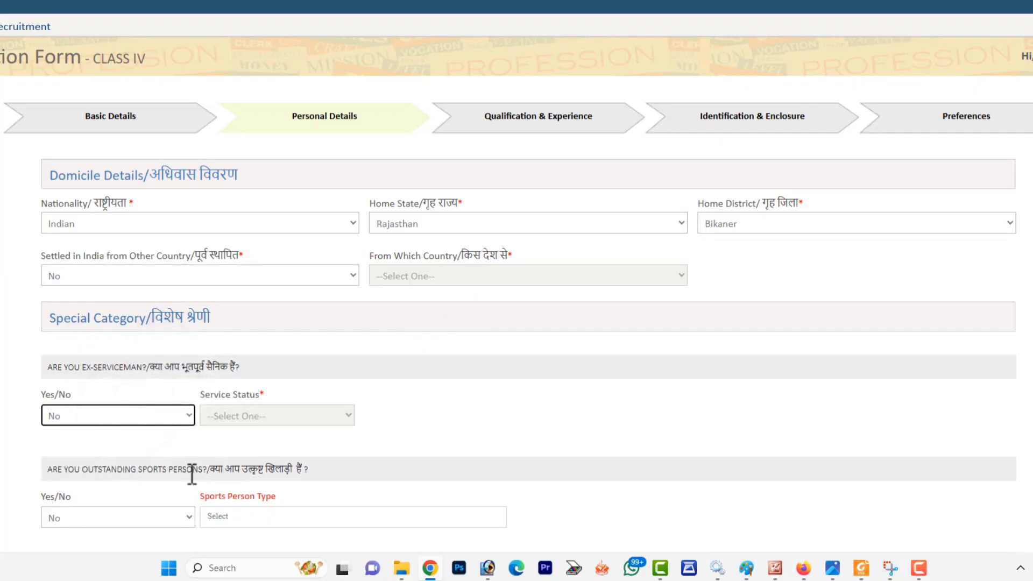
left_click_drag(194, 472, 290, 471)
left_click(127, 519)
left_click(121, 514)
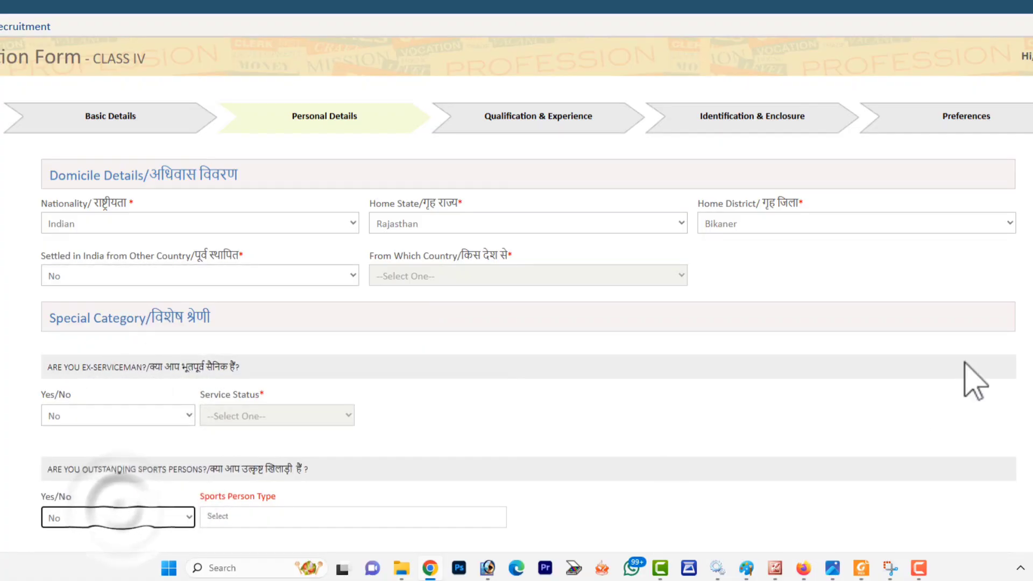
Check the answer options for being an existing government department or public undertaking employee, keeping No.
scroll(794, 388, "down", 5)
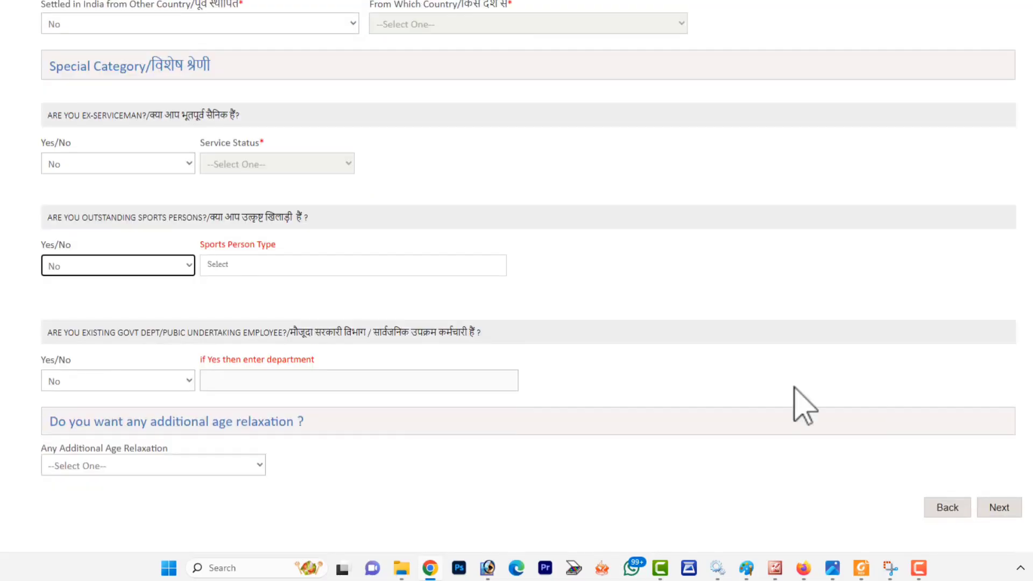
left_click_drag(258, 324, 535, 373)
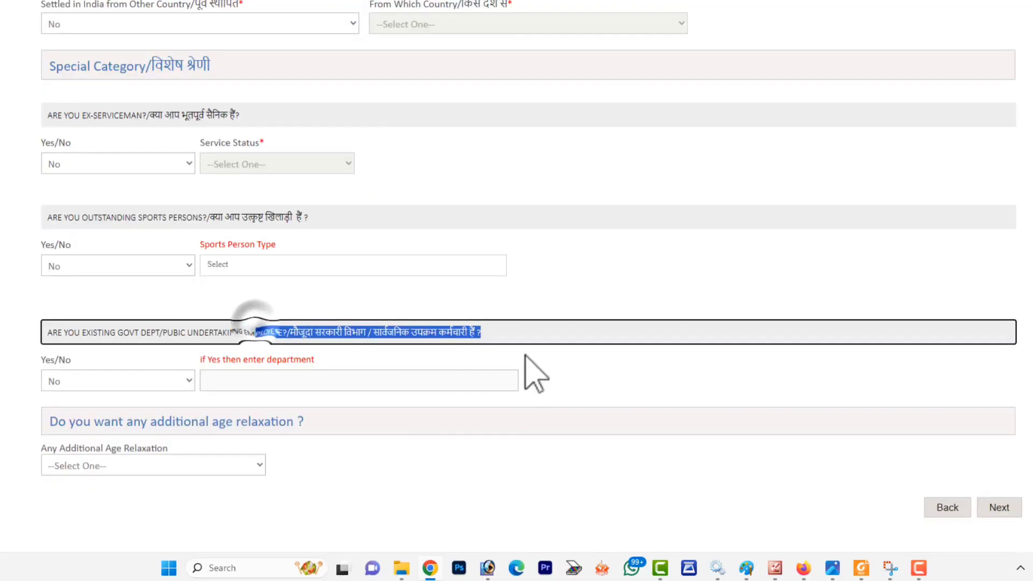
left_click(148, 382)
left_click(149, 383)
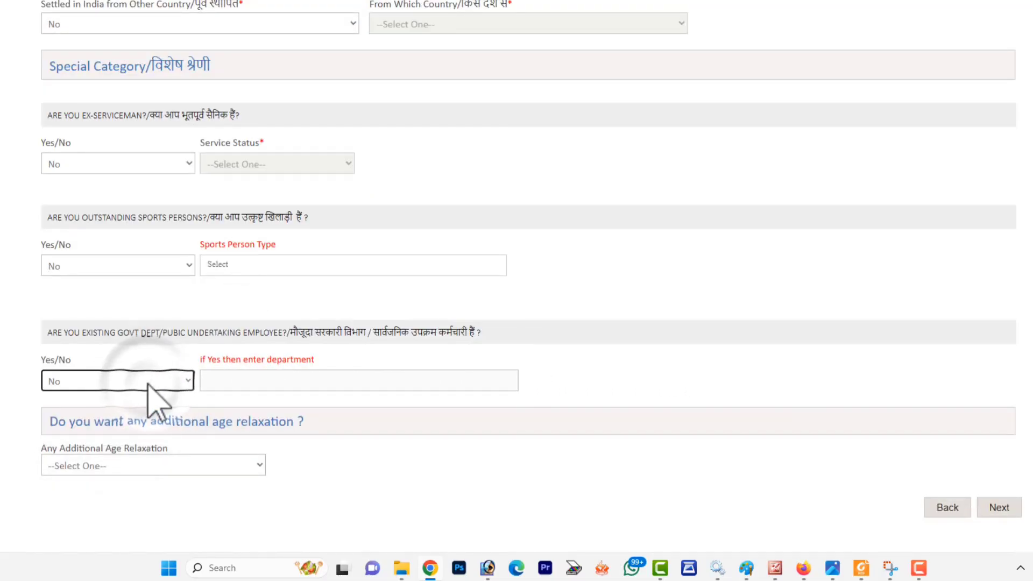
Set the additional age relaxation to NOT APPLICABLE and submit the Personal Details.
left_click(47, 449)
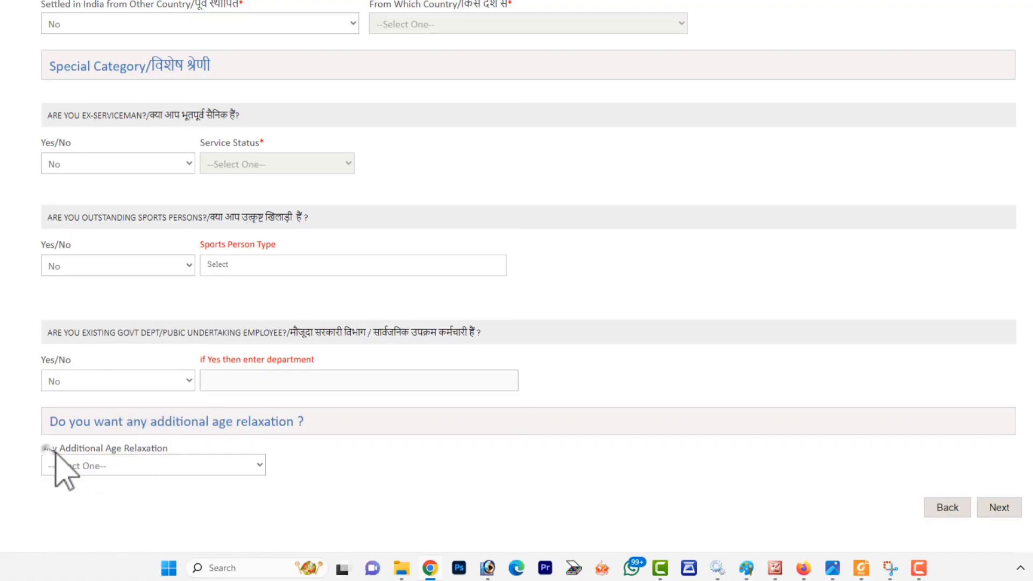
left_click_drag(54, 451, 175, 452)
left_click(174, 464)
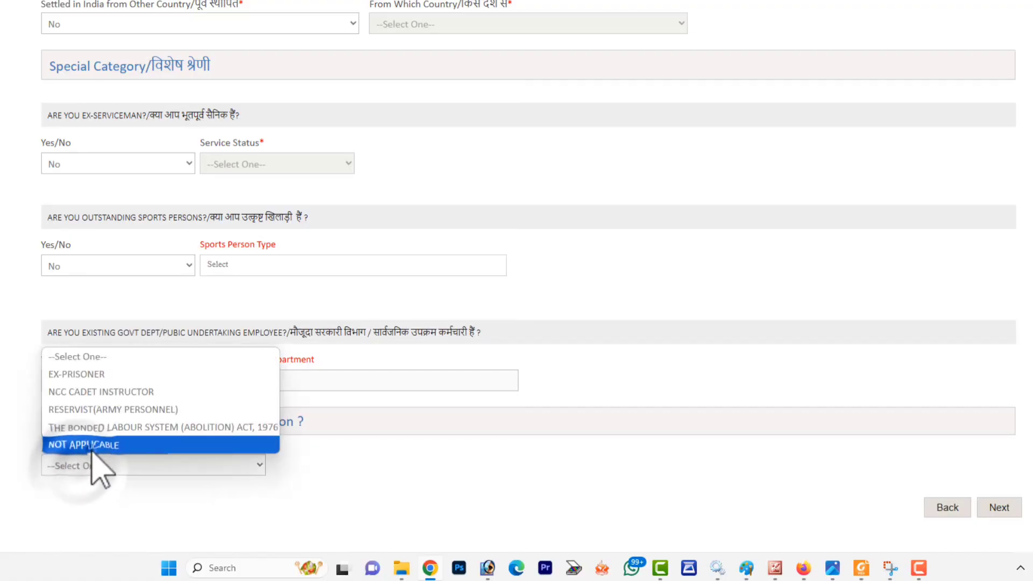
left_click(95, 443)
left_click(108, 471)
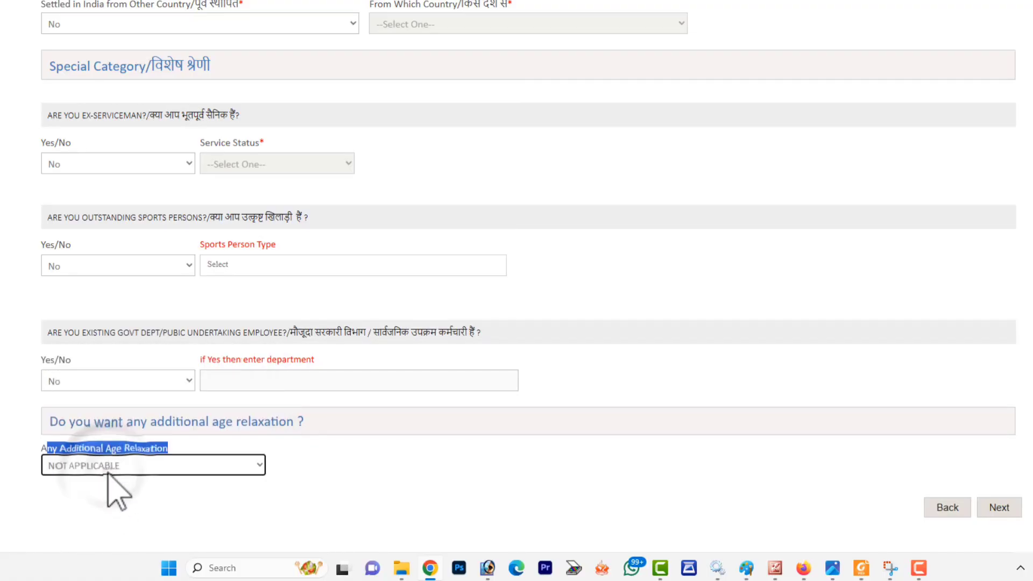
left_click(1001, 510)
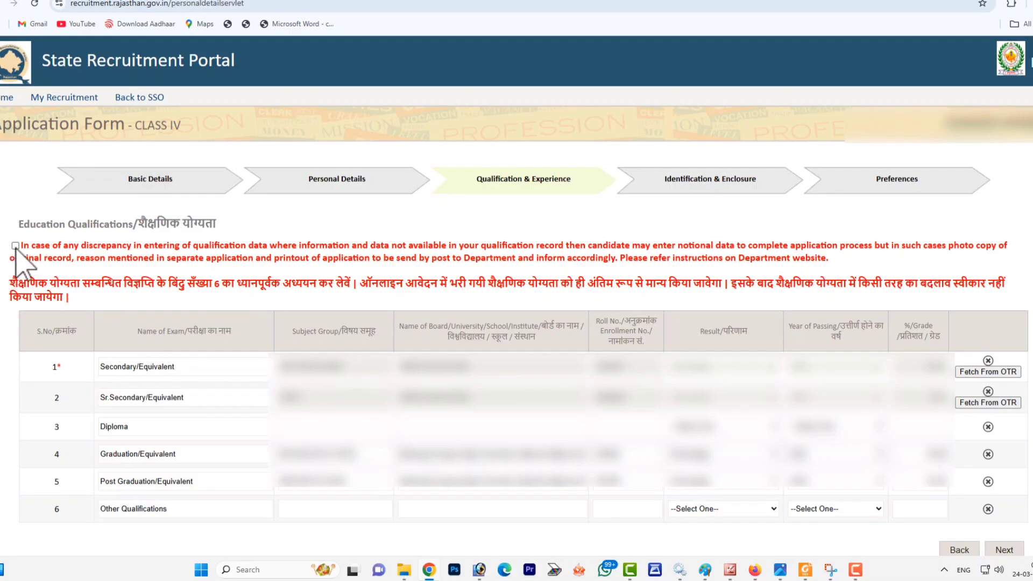
Accept the qualification data discrepancy declaration and review the Secondary/Equivalent row's exam name, subject group and roll number.
left_click(180, 368)
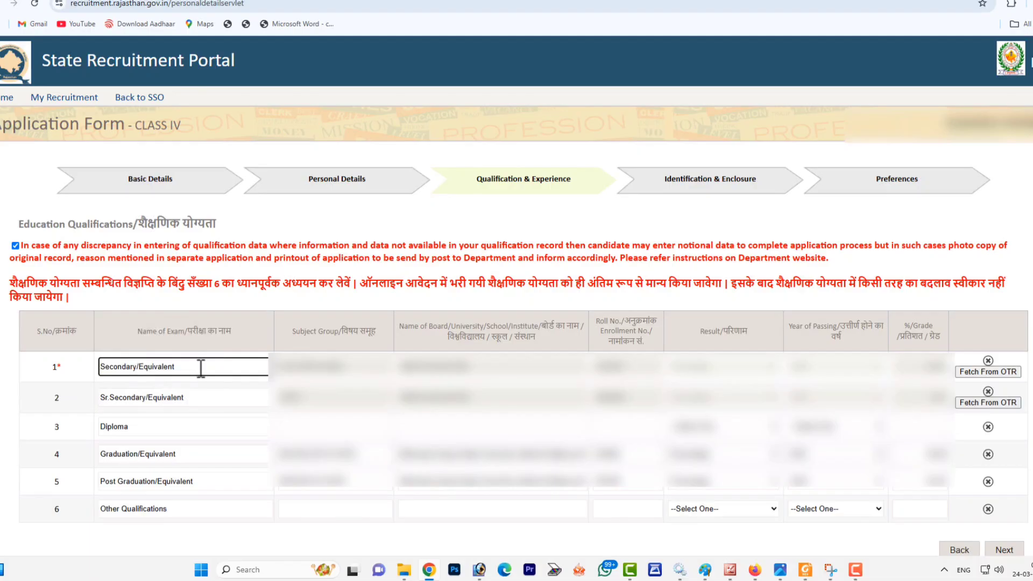
left_click(347, 376)
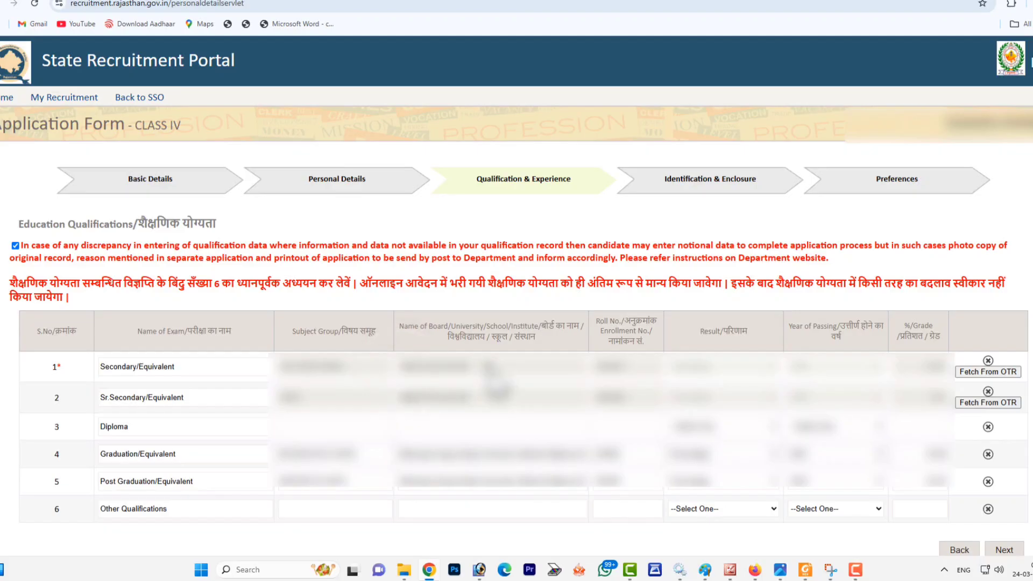
double_click(609, 367)
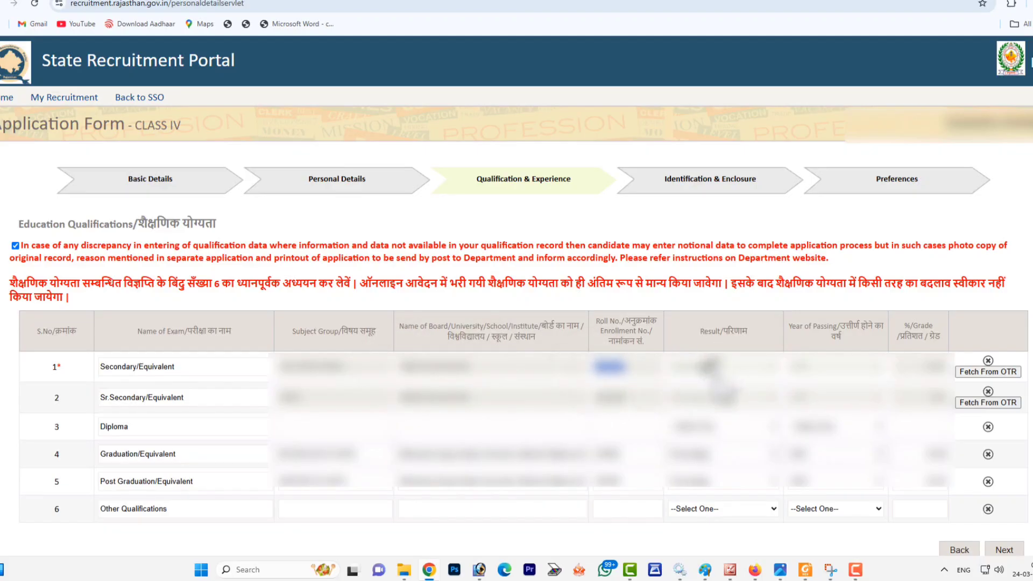
Check the result options and the percentage/grade column of the education qualifications, and submit the Qualification & Experience page.
left_click(710, 509)
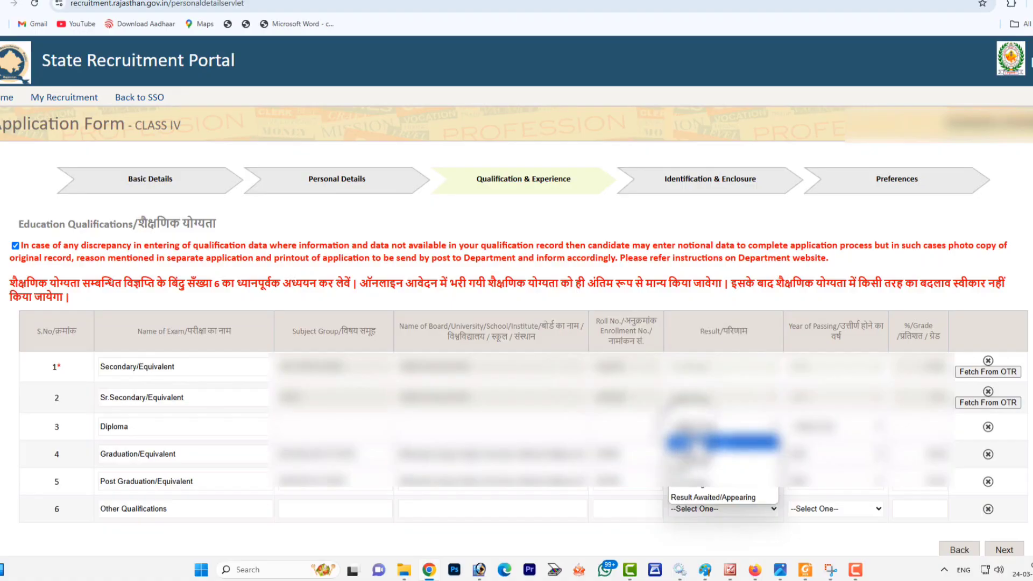
left_click(691, 437)
left_click(744, 365)
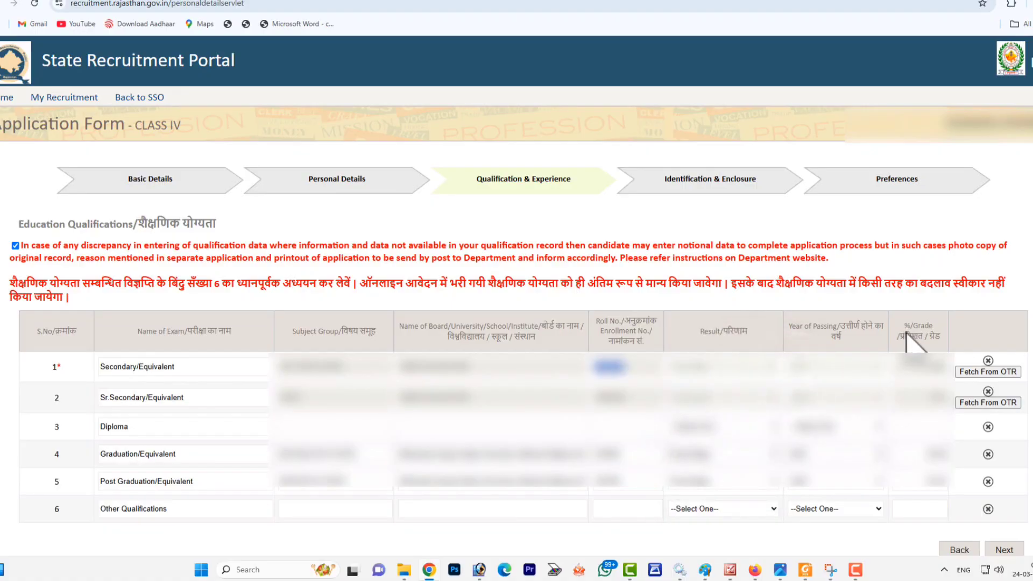
left_click_drag(906, 331, 913, 337)
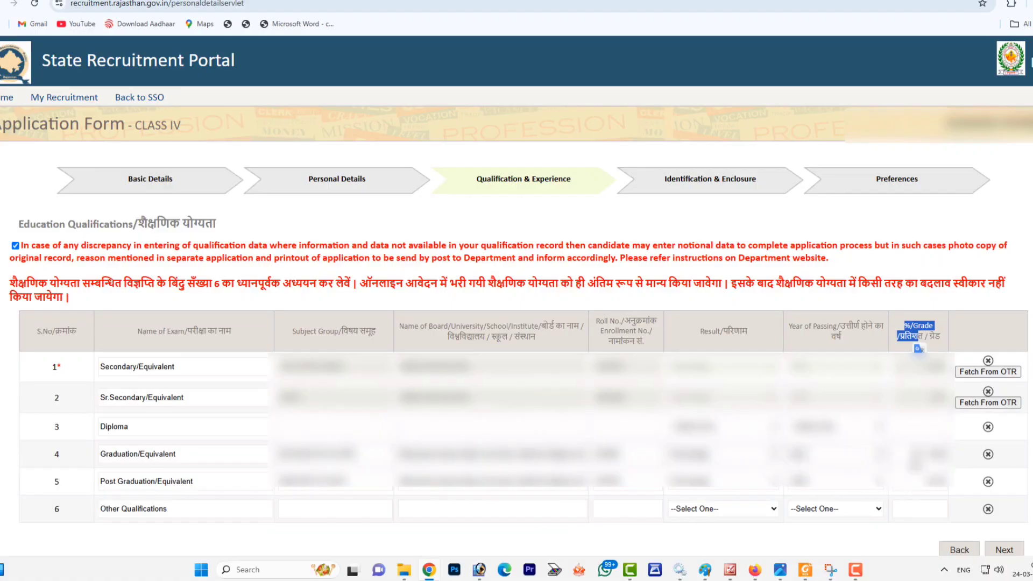
left_click(1009, 549)
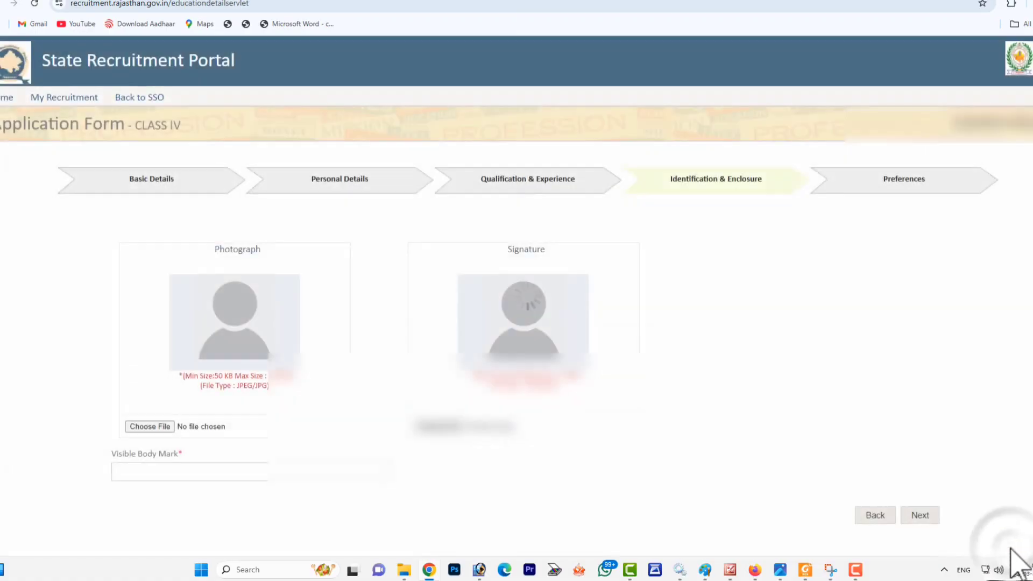
Check the file size and file type requirements for the photograph and signature uploads.
left_click_drag(203, 242, 334, 277)
left_click_drag(495, 249, 491, 300)
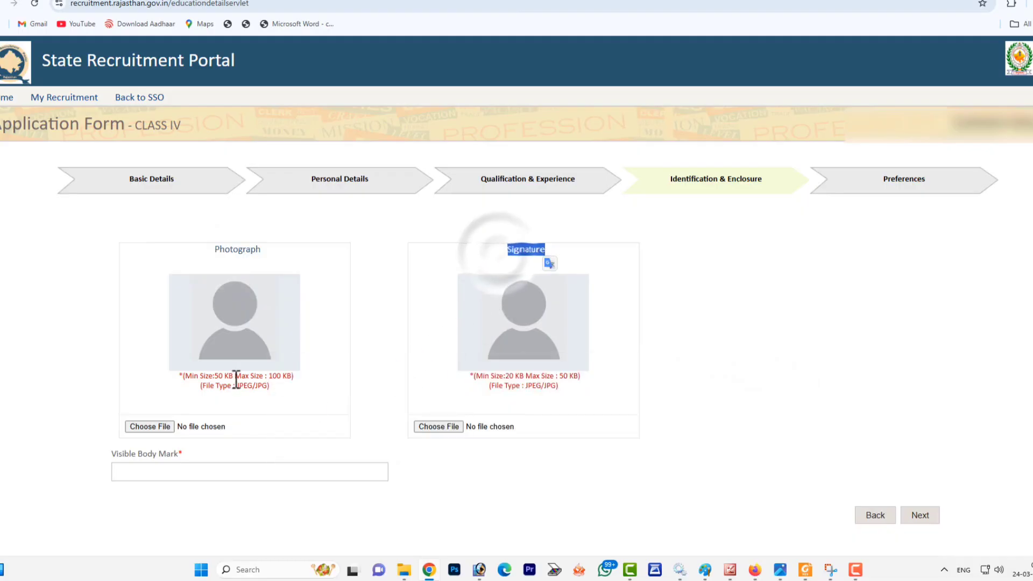
left_click_drag(189, 376, 284, 386)
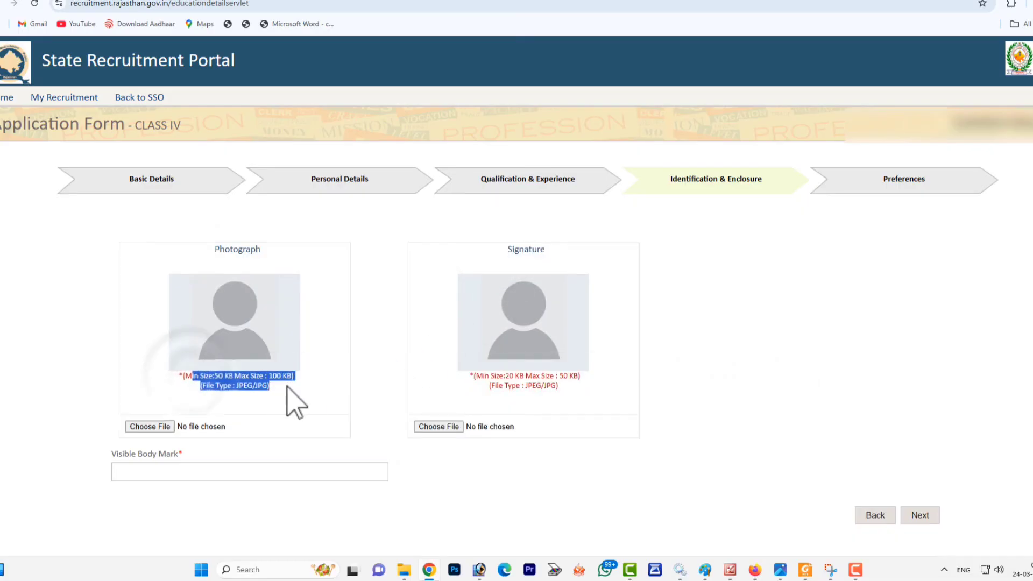
left_click_drag(474, 377, 562, 386)
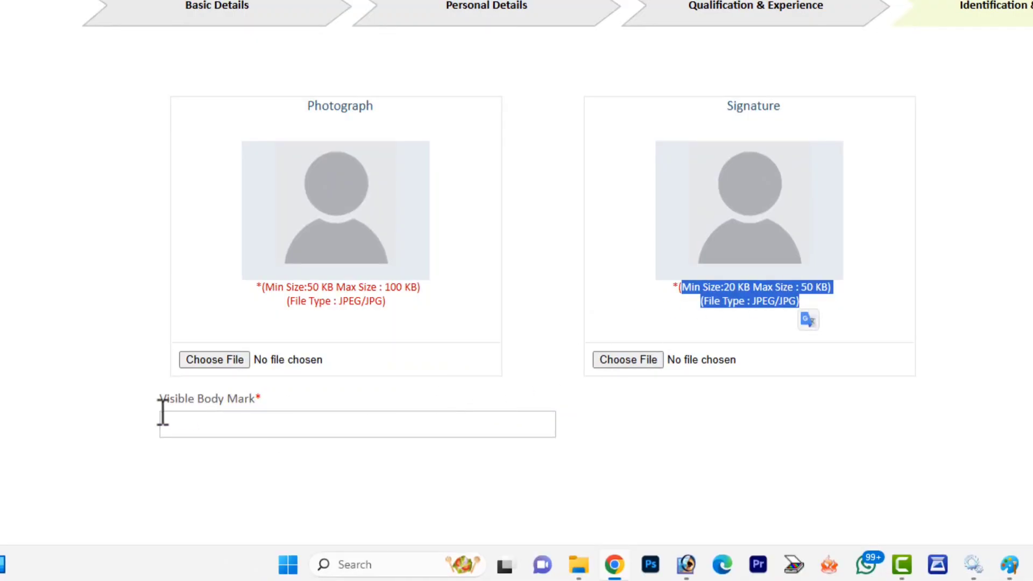
Set the Visible Body Mark to NO and submit the Identification & Enclosure page.
left_click_drag(158, 400, 287, 400)
left_click(199, 428)
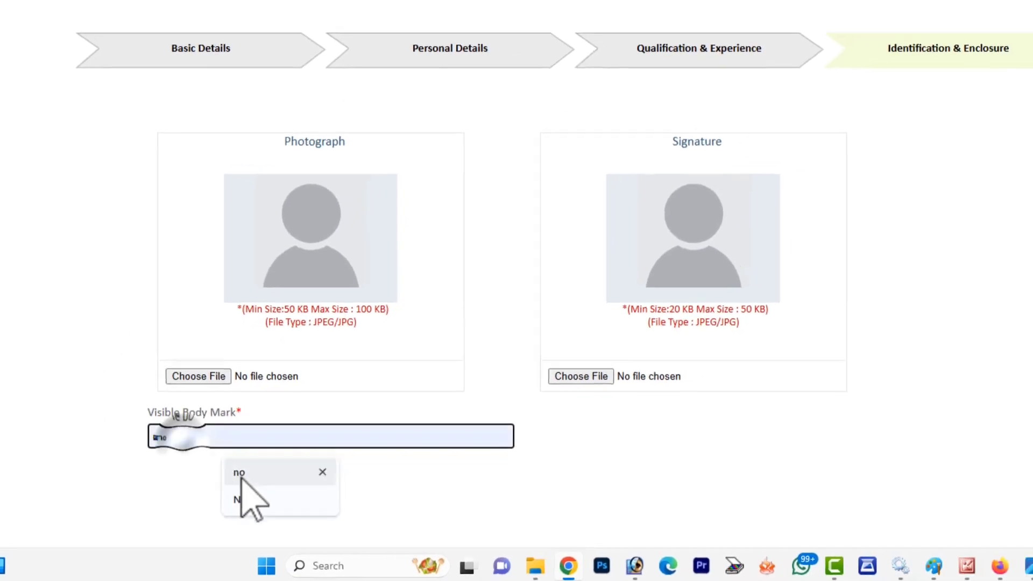
left_click(253, 499)
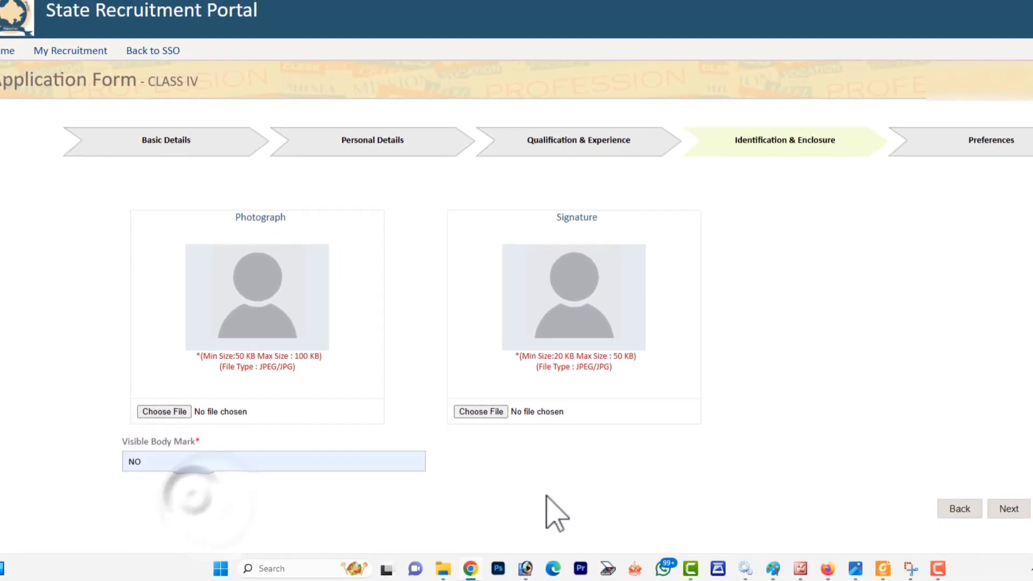
left_click(1010, 509)
Set the preferences in order to Government Secretariat, Rajasthan Public Service Commission and Subordinate Departments of Rajasthan, and submit the page.
left_click(171, 218)
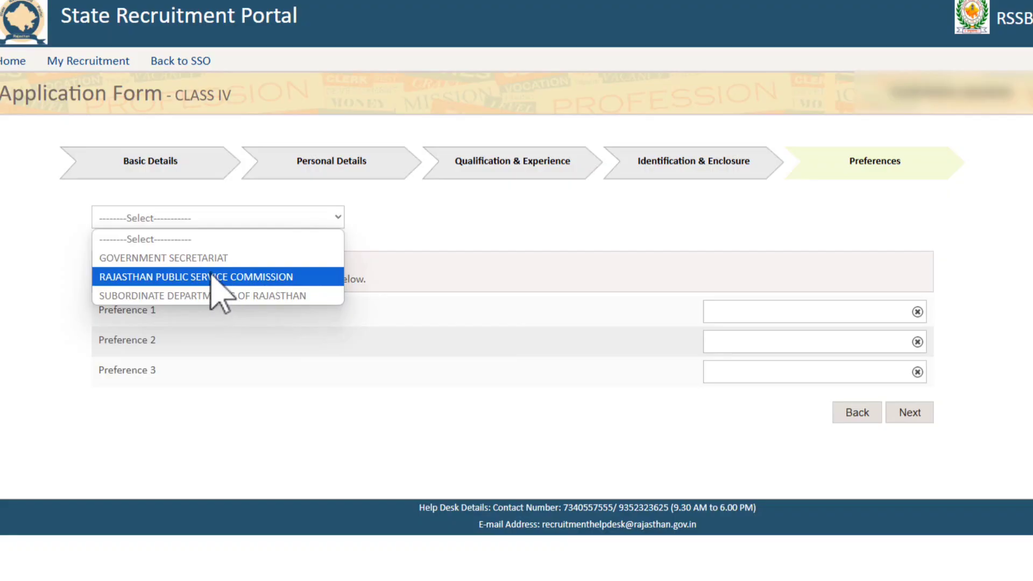
left_click(208, 259)
left_click(223, 217)
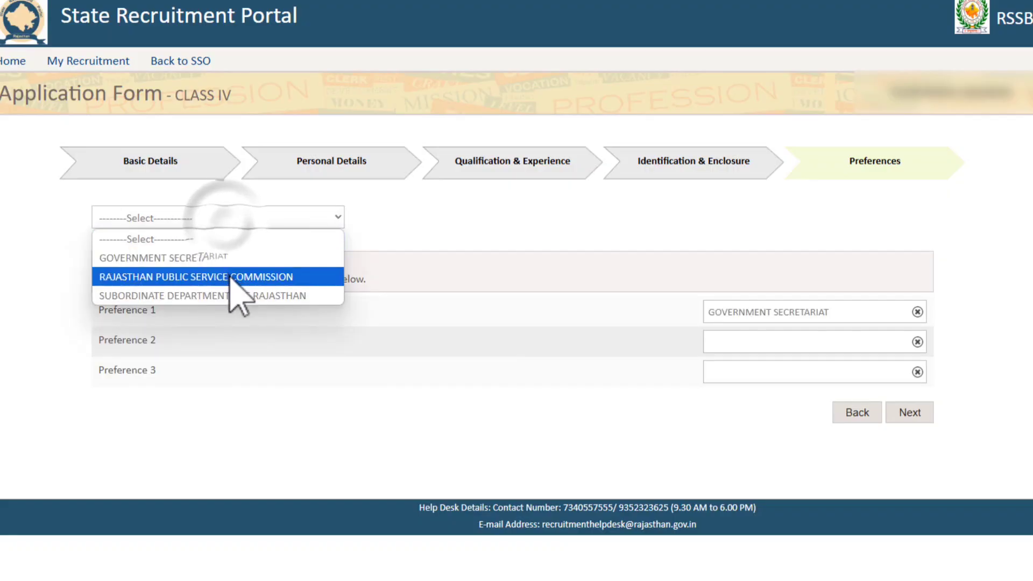
left_click(231, 277)
left_click(230, 217)
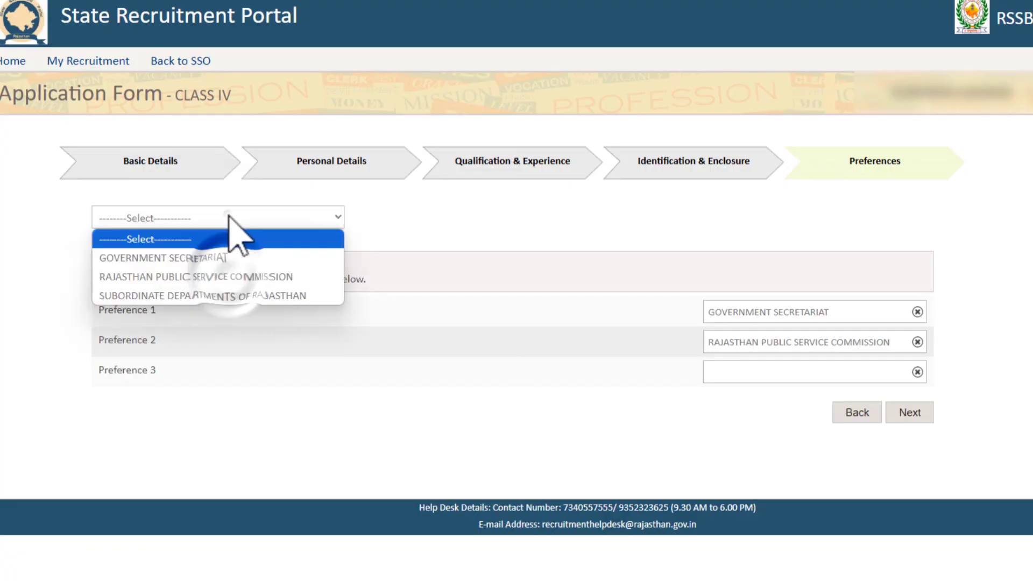
left_click(228, 293)
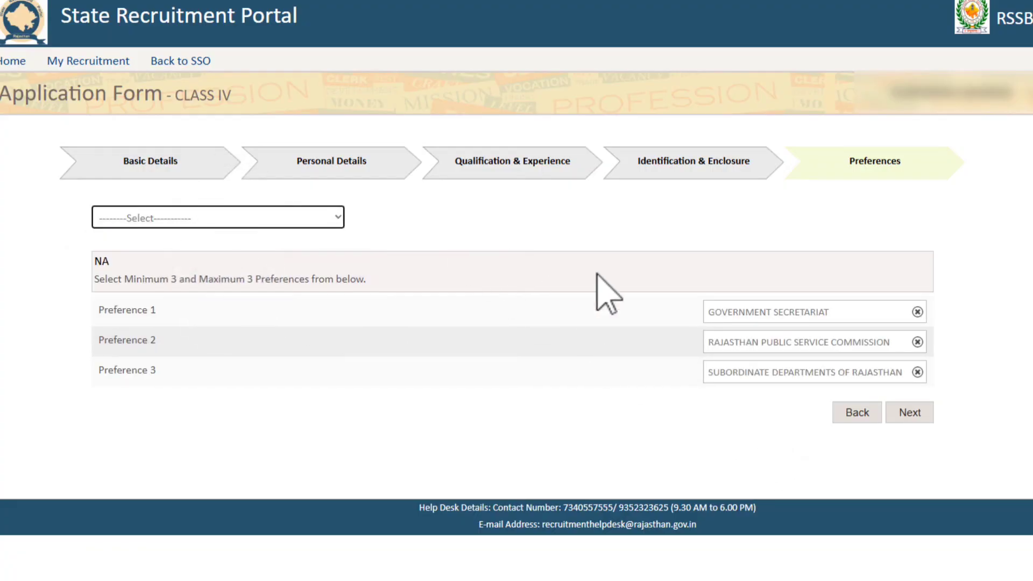
left_click(909, 412)
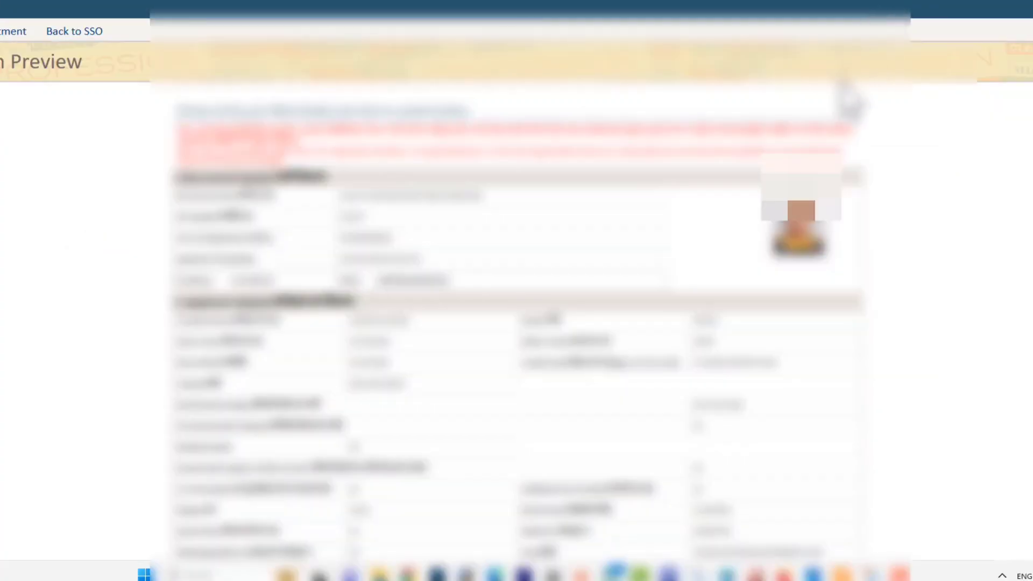
Review the application preview down to its end, accept the declaration and start the final submission.
scroll(811, 134, "down", 2)
scroll(764, 285, "down", 10)
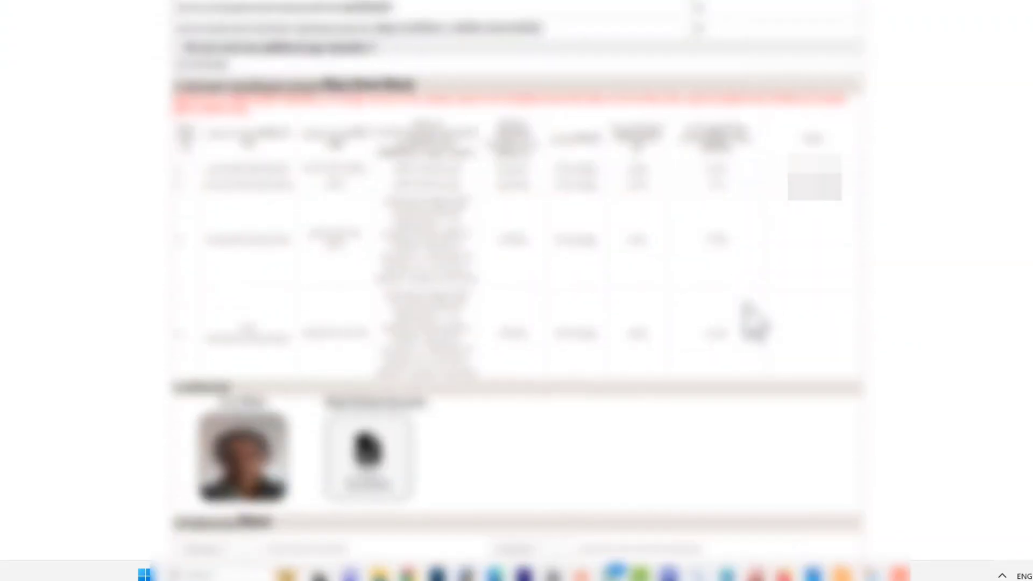
scroll(755, 322, "down", 5)
left_click(187, 325)
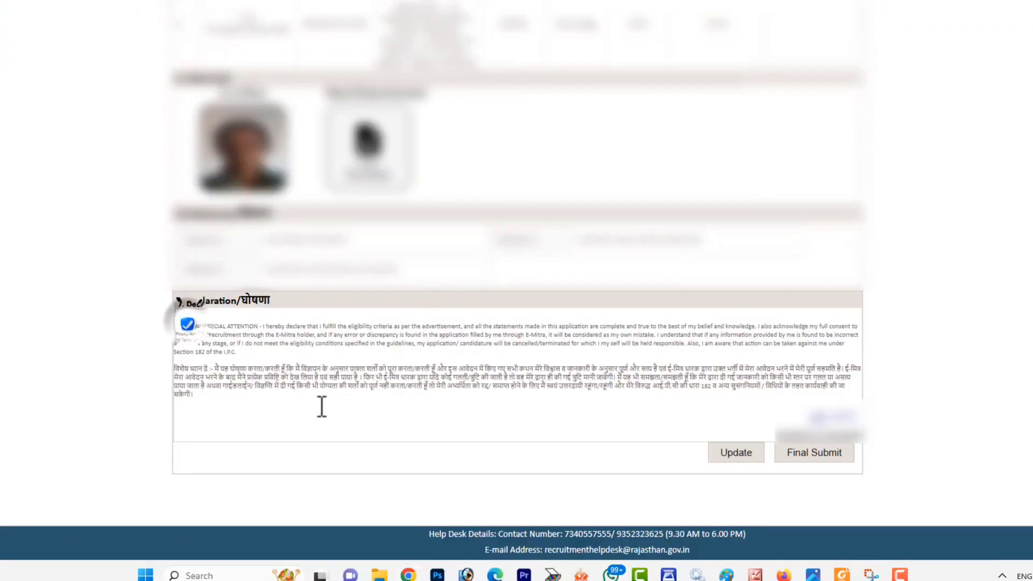
left_click(812, 454)
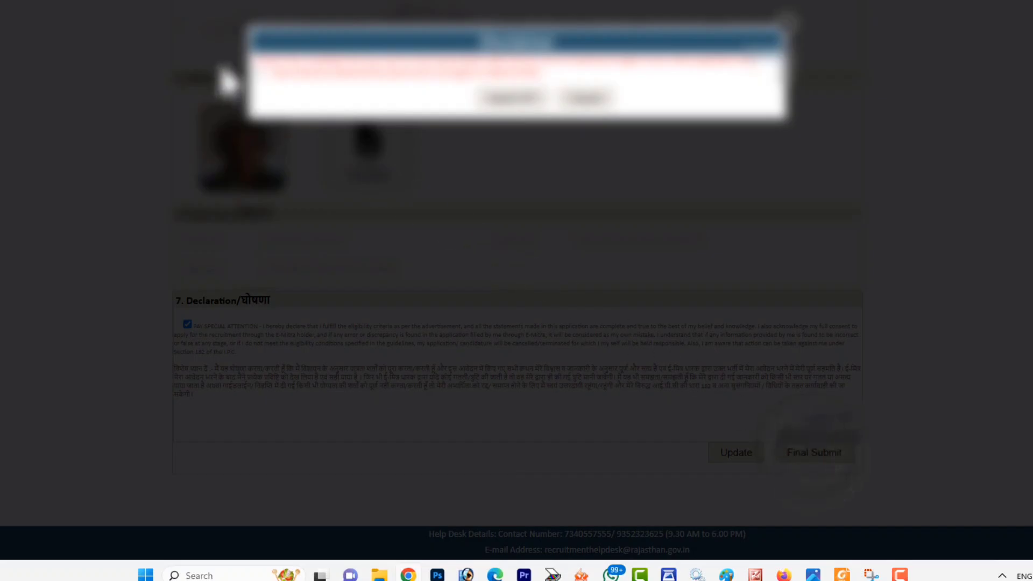
Agree to the final submission disclaimer, request the OTP and check the mobile number it is sent to.
left_click(260, 73)
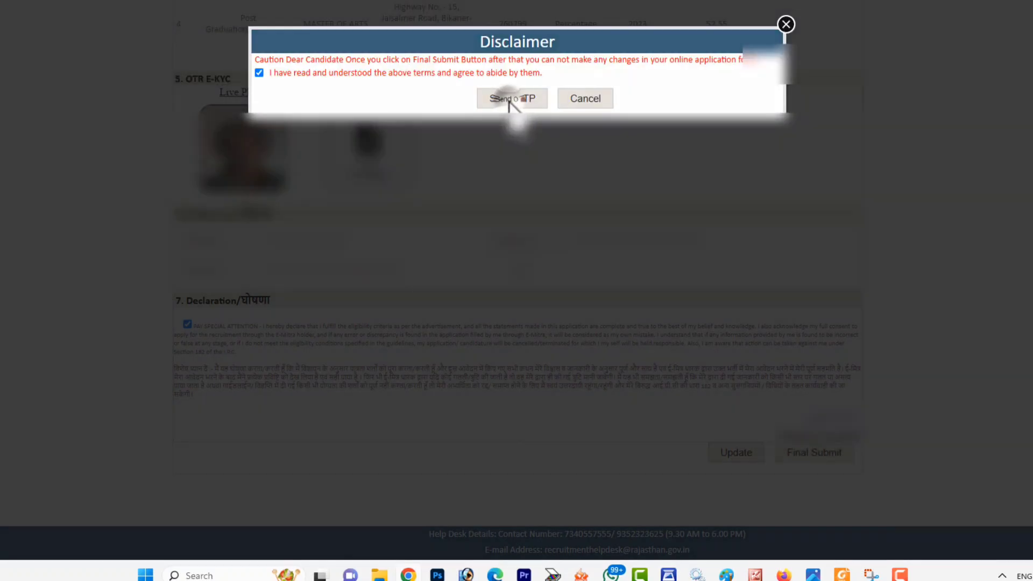
left_click(511, 99)
left_click_drag(478, 63, 555, 66)
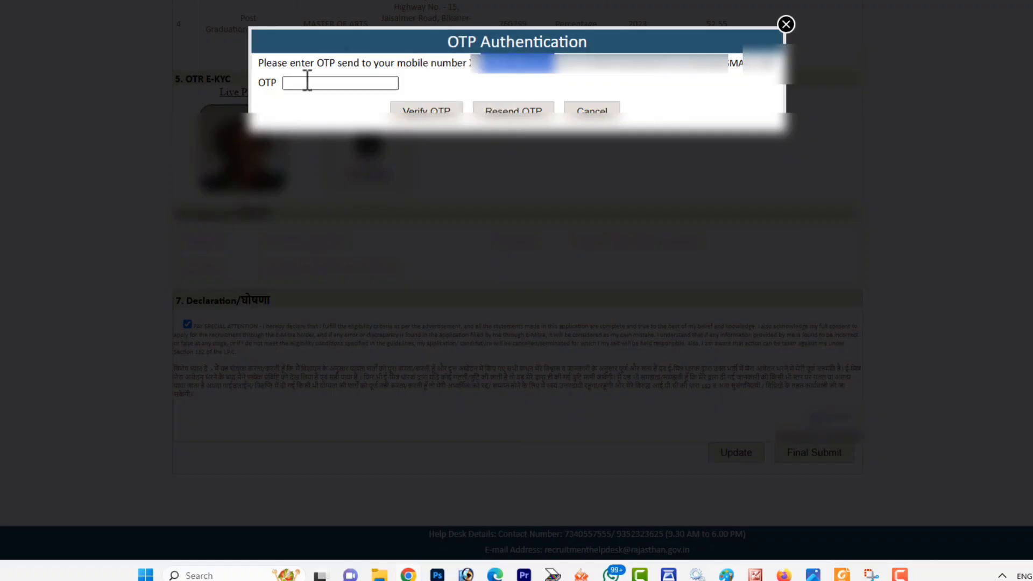